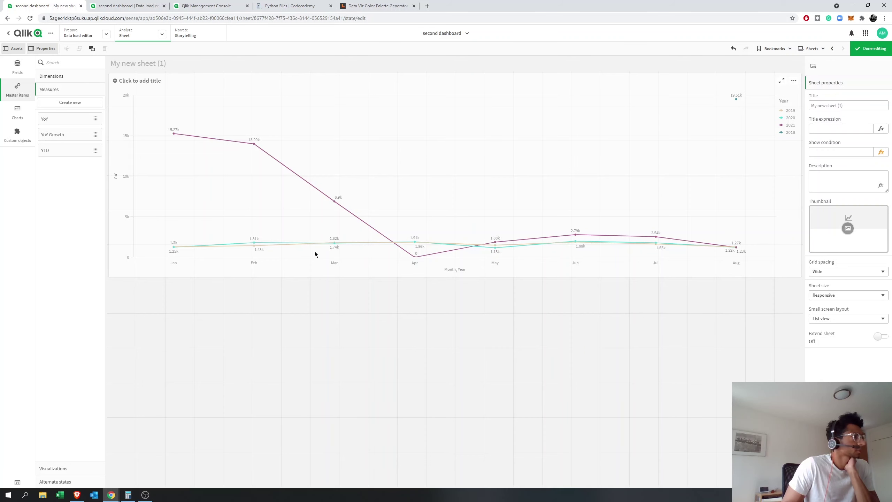
View the sheet's line chart outside edit mode, and return to editing the sheet.
{"action": "left_click", "coordinate": [339, 260]}
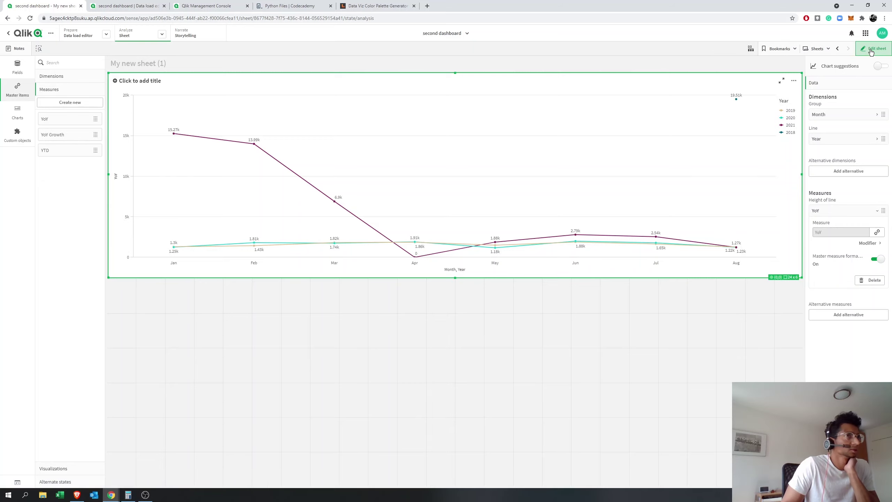
{"action": "left_click", "coordinate": [870, 49]}
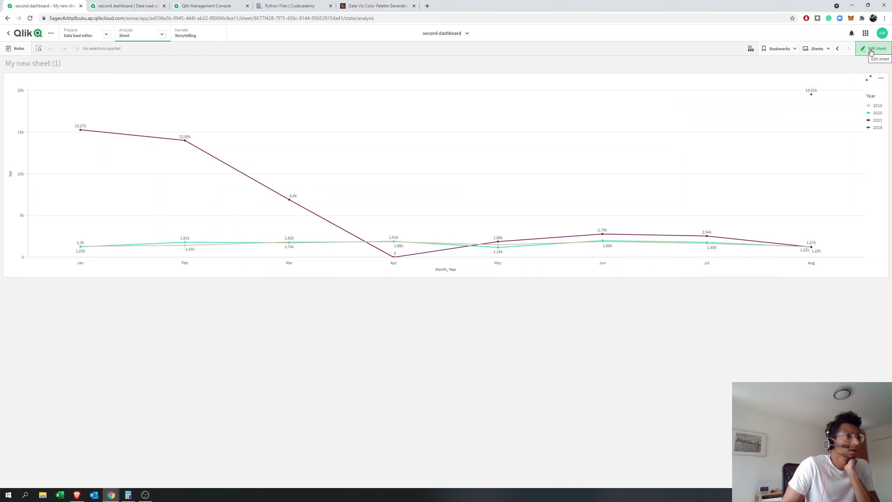
{"action": "left_click", "coordinate": [870, 50]}
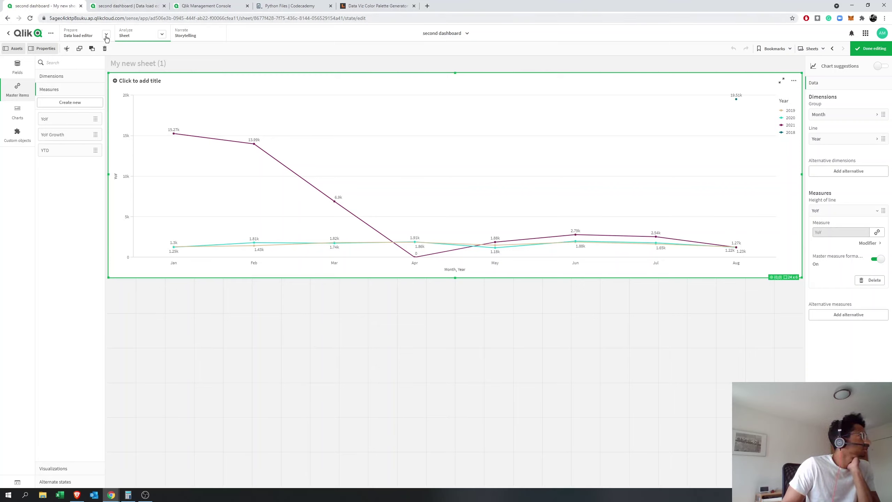
Insert a blank line between the Fact label and LOAD in the load script's Fact section, and highlight the OrderDate alias.
{"action": "left_click", "coordinate": [127, 6]}
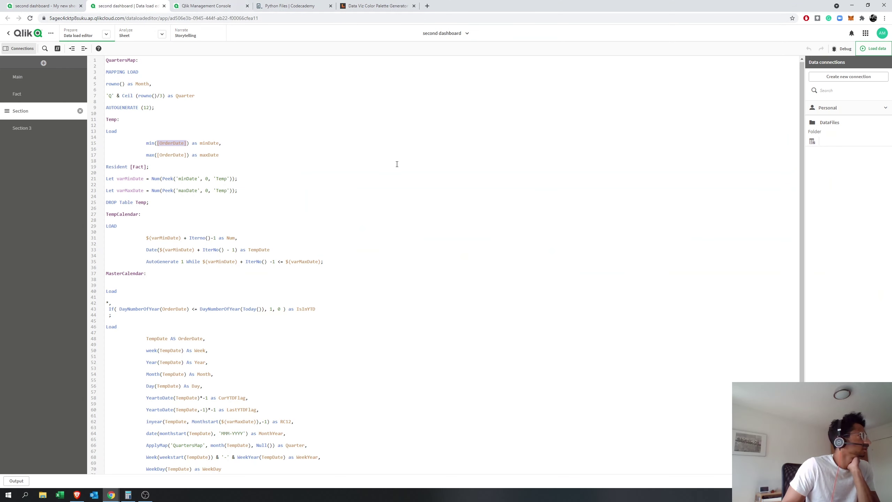
{"action": "left_click", "coordinate": [50, 93]}
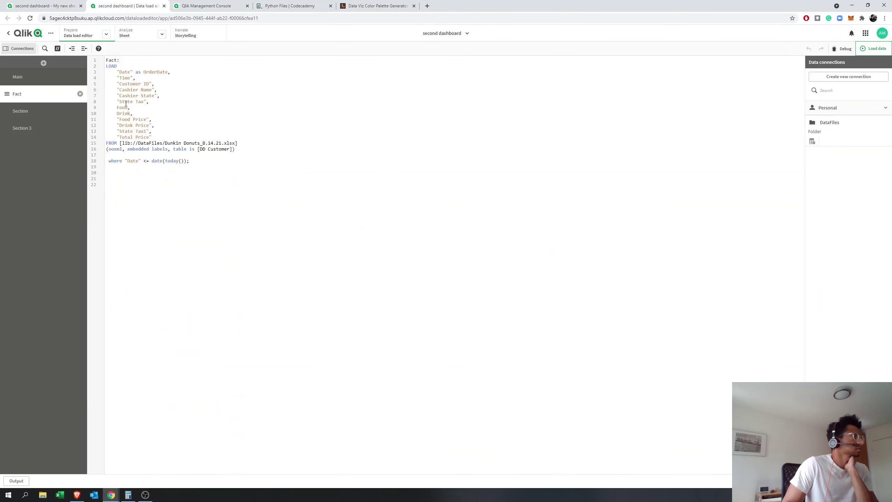
{"action": "key", "text": "Return"}
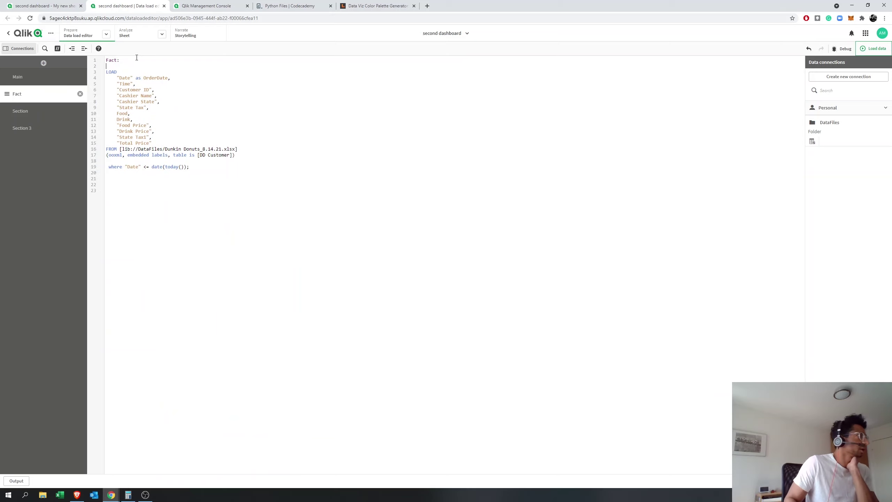
{"action": "double_click", "coordinate": [148, 78]}
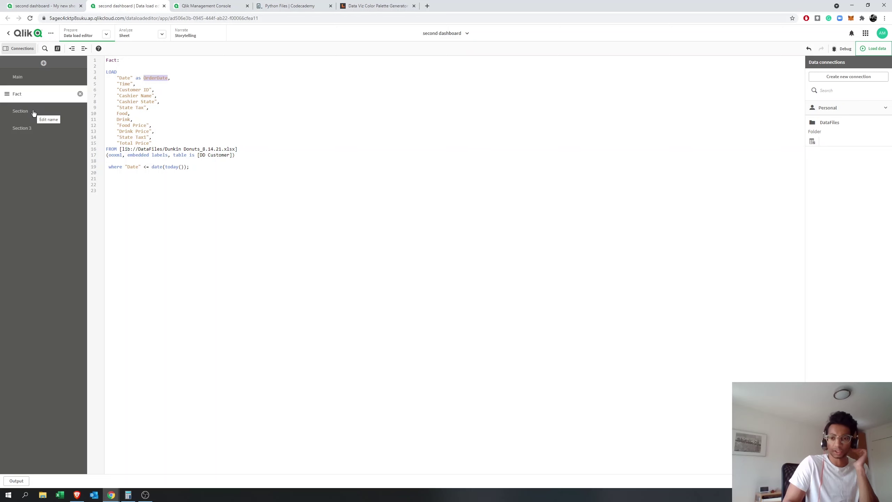
Read through the calendar script in the section below Fact, and return to the Fact section.
{"action": "left_click", "coordinate": [34, 113]}
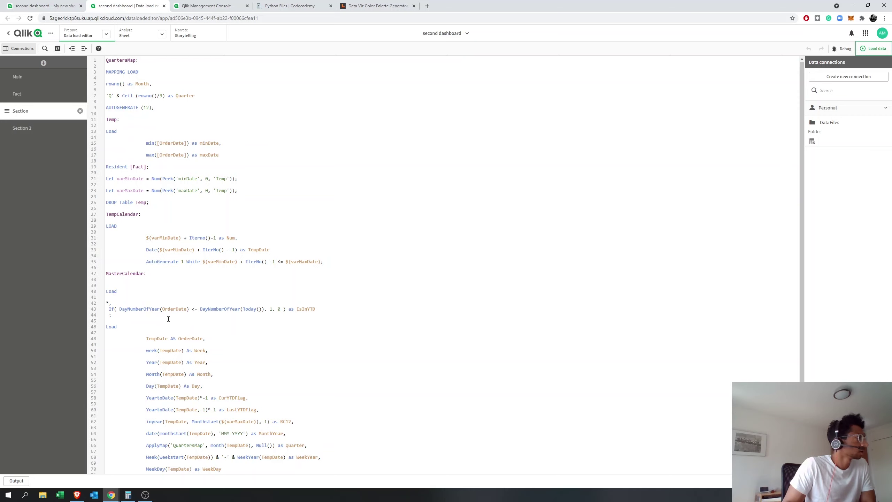
{"action": "scroll", "coordinate": [169, 319], "scroll_direction": "down", "scroll_amount": 1}
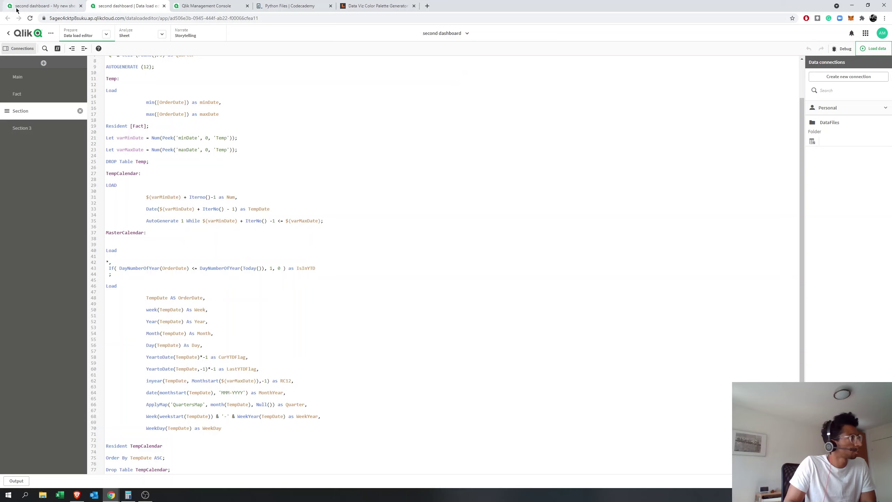
{"action": "scroll", "coordinate": [104, 75], "scroll_direction": "up", "scroll_amount": 2}
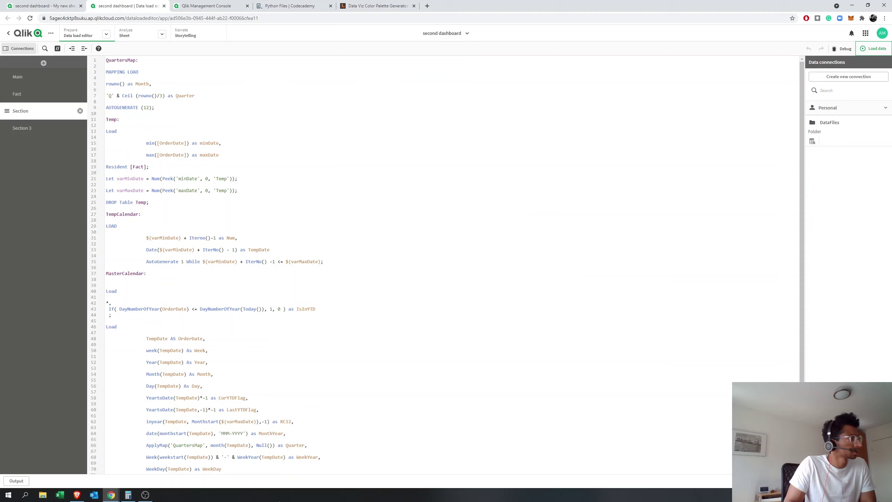
{"action": "scroll", "coordinate": [179, 472], "scroll_direction": "down", "scroll_amount": 2}
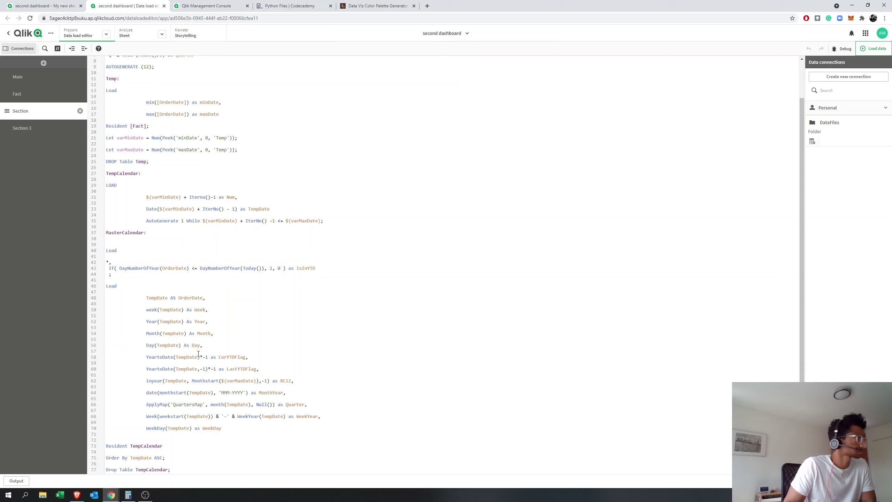
{"action": "scroll", "coordinate": [196, 354], "scroll_direction": "up", "scroll_amount": 2}
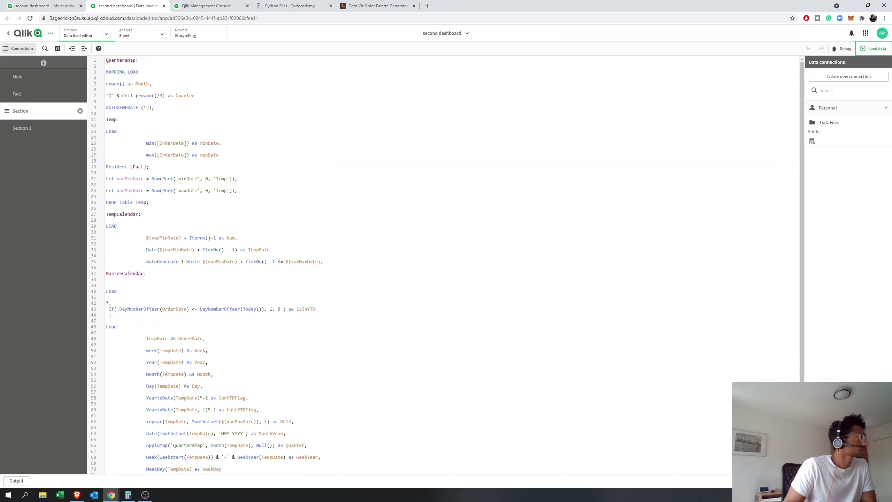
{"action": "left_click", "coordinate": [43, 100]}
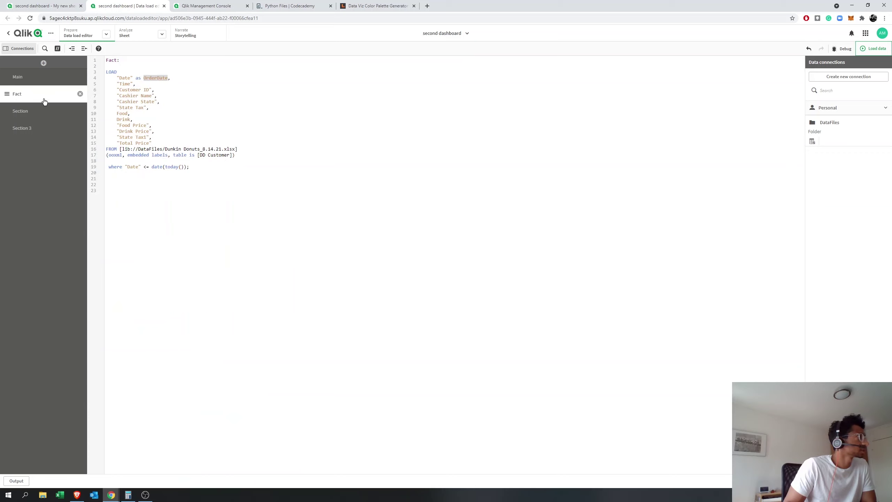
Open the data model viewer in a separate browser tab, and return to the data load editor.
{"action": "left_click", "coordinate": [106, 34]}
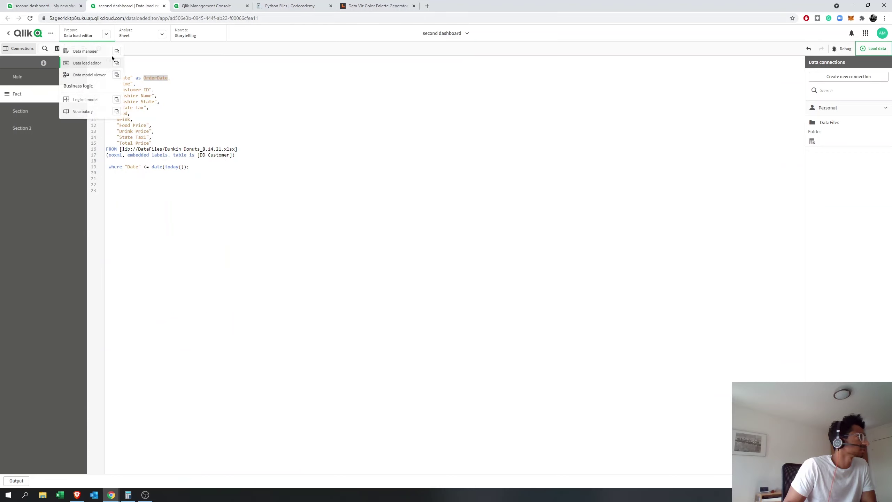
{"action": "left_click", "coordinate": [117, 76]}
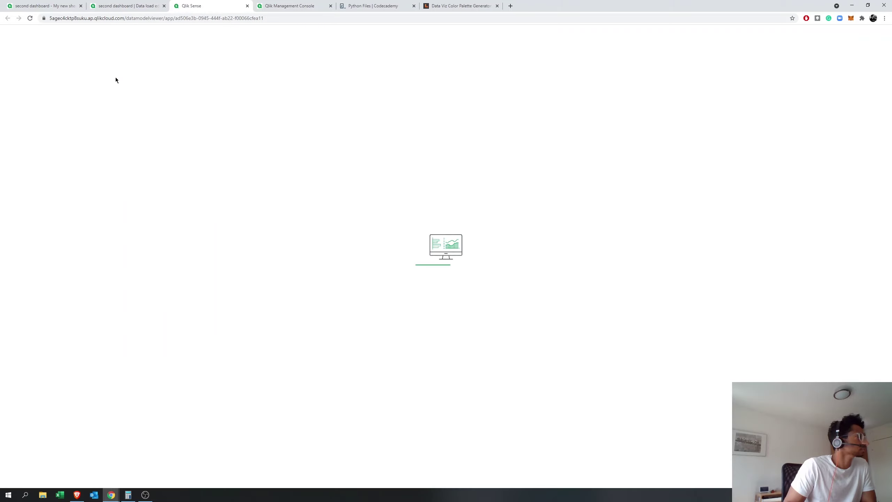
{"action": "left_click", "coordinate": [125, 5]}
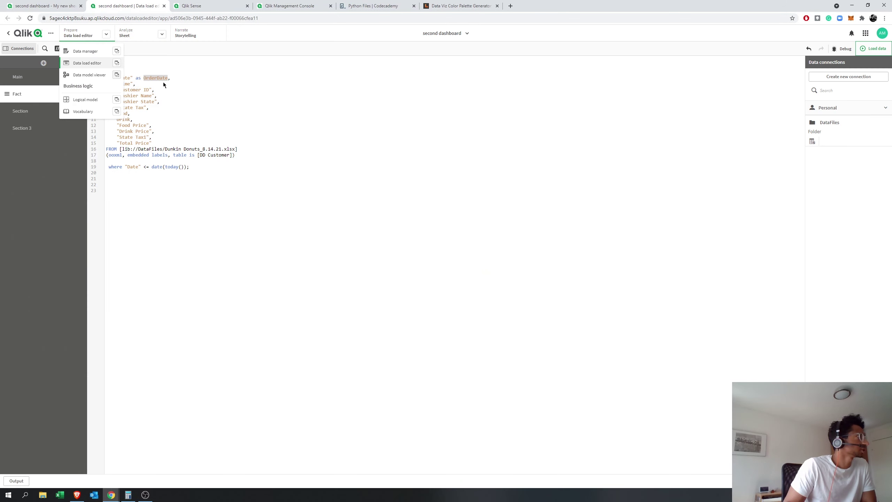
{"action": "left_click", "coordinate": [157, 72]}
Rename the script section containing the calendar code as Calendar.
{"action": "left_click", "coordinate": [43, 111]}
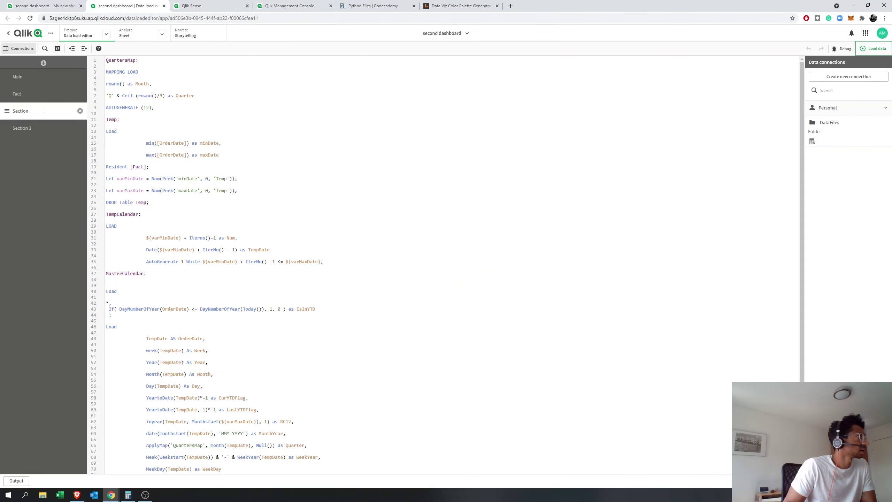
{"action": "left_click_drag", "start_coordinate": [42, 111], "coordinate": [2, 112]}
{"action": "type", "text": "Date"}
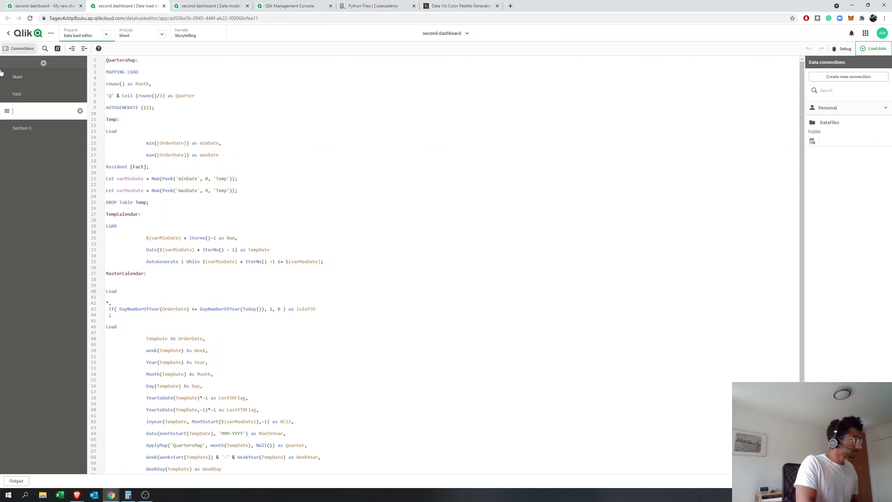
{"action": "key", "text": "BackSpace"}
{"action": "key", "text": "BackSpace"}
{"action": "key", "text": "BackSpace"}
{"action": "key", "text": "BackSpace"}
{"action": "type", "text": "Calendar"}
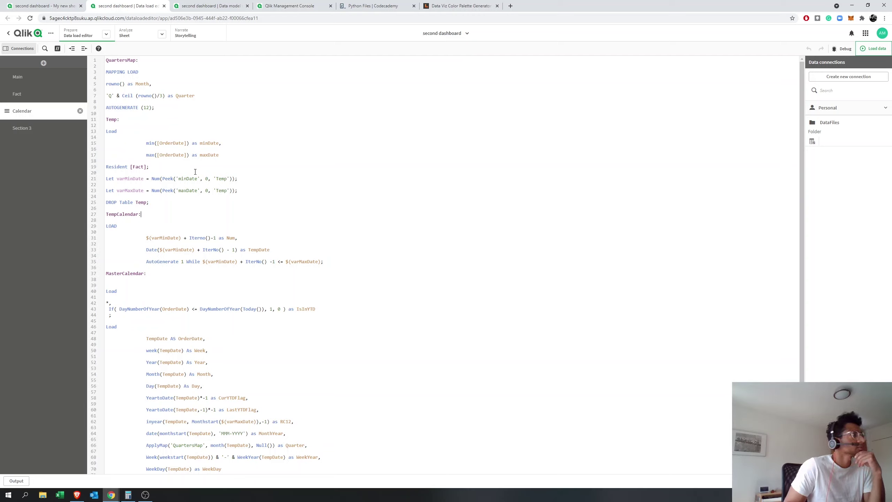
Examine the Calendar script, focusing on the CurYTDFlag, LastYTDFlag and IsInYTD fields of the MasterCalendar table.
{"action": "left_click_drag", "start_coordinate": [348, 199], "coordinate": [344, 204]}
{"action": "left_click", "coordinate": [339, 208]}
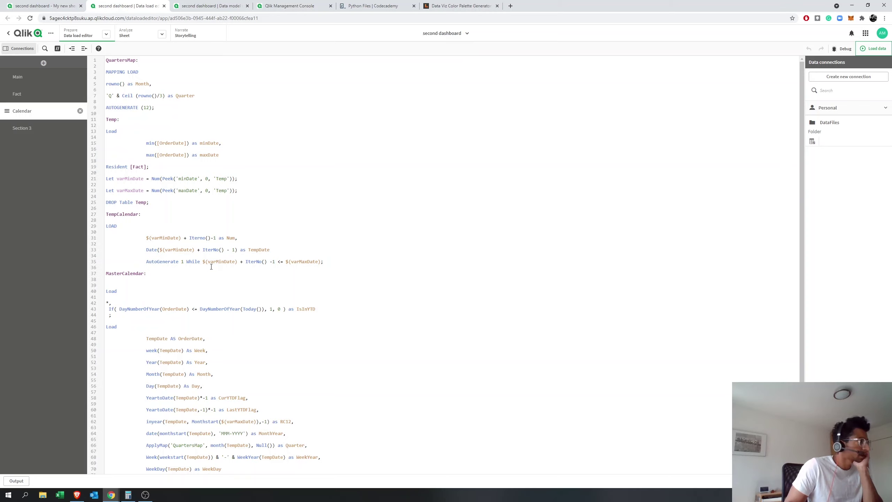
{"action": "scroll", "coordinate": [213, 269], "scroll_direction": "down", "scroll_amount": 1}
{"action": "scroll", "coordinate": [213, 268], "scroll_direction": "down", "scroll_amount": 2}
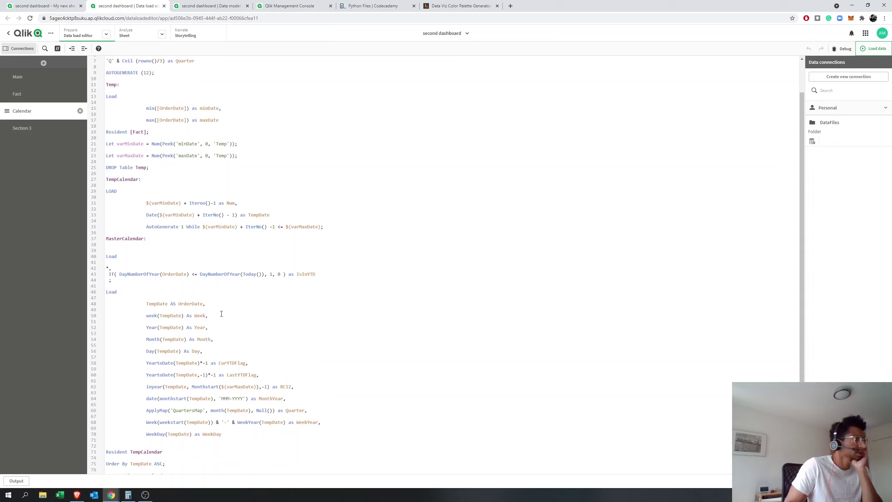
{"action": "scroll", "coordinate": [261, 369], "scroll_direction": "down", "scroll_amount": 1}
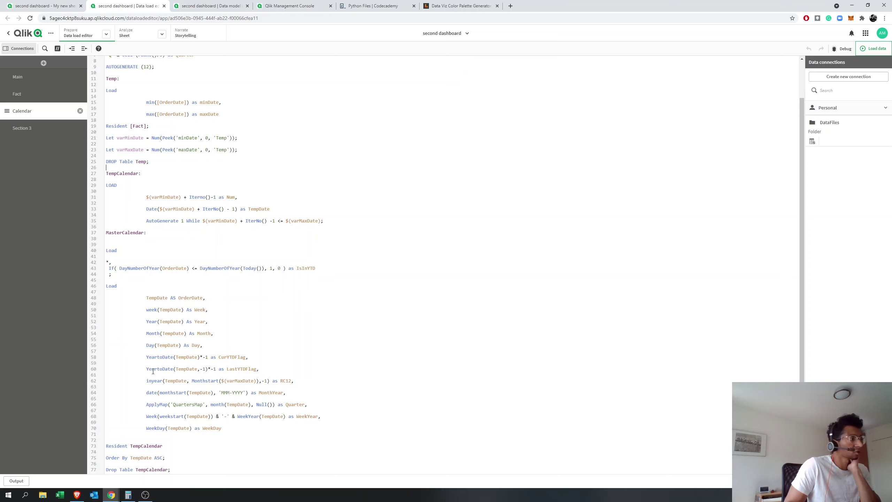
{"action": "left_click_drag", "start_coordinate": [219, 357], "coordinate": [253, 369]}
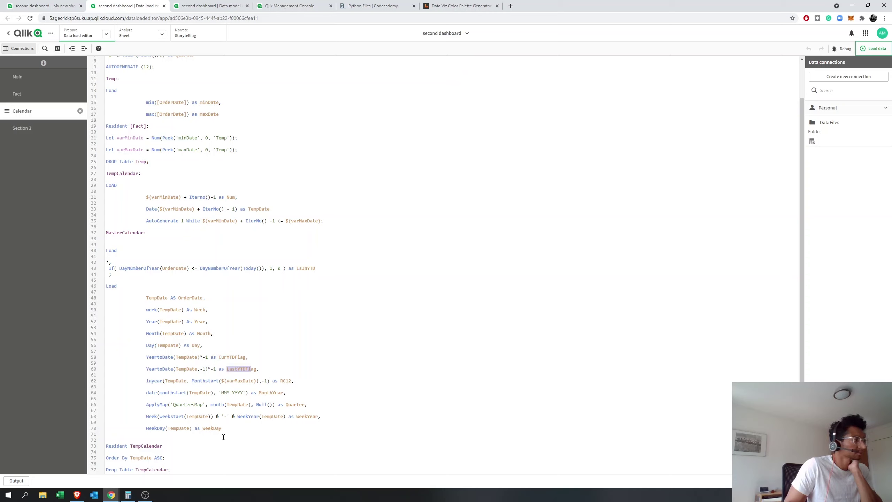
{"action": "double_click", "coordinate": [302, 268]}
{"action": "left_click", "coordinate": [375, 331]}
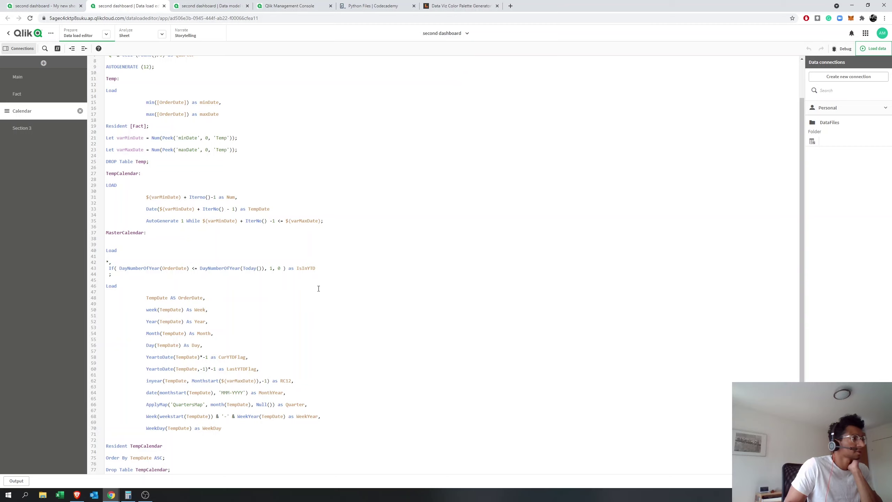
Move the MasterCalendar table closer to the Fact table, above it, in the data model viewer.
{"action": "left_click", "coordinate": [210, 6]}
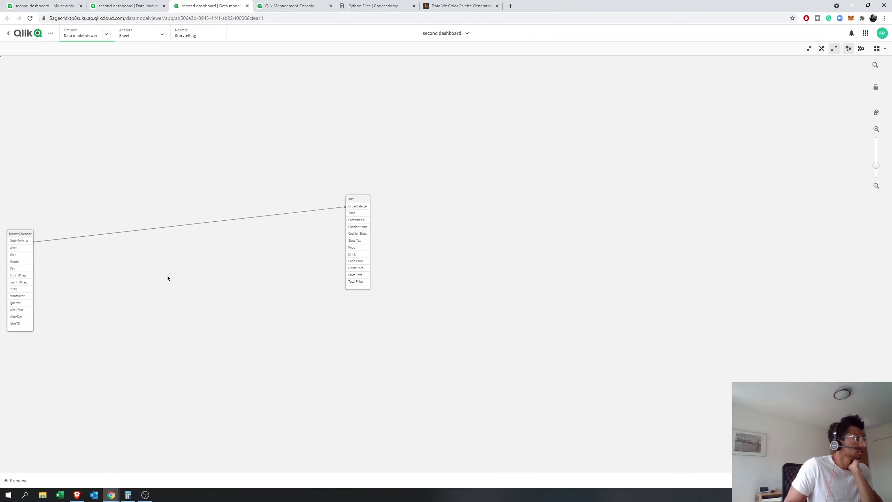
{"action": "left_click_drag", "start_coordinate": [18, 233], "coordinate": [226, 124]}
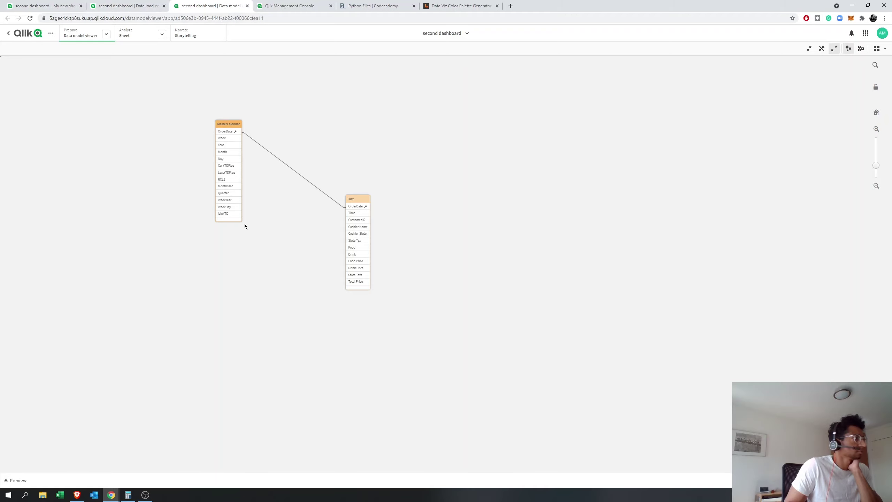
{"action": "left_click", "coordinate": [313, 246]}
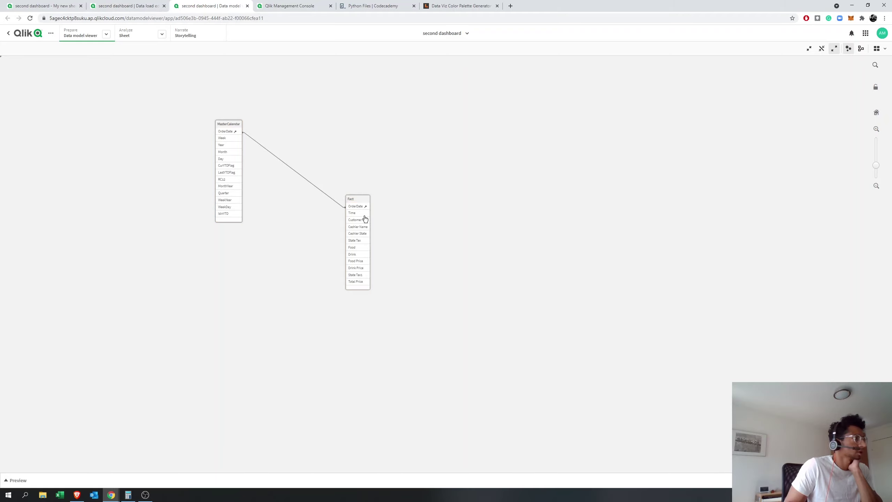
Return to the sheet and view the expression of the YoY master measure.
{"action": "left_click", "coordinate": [103, 4]}
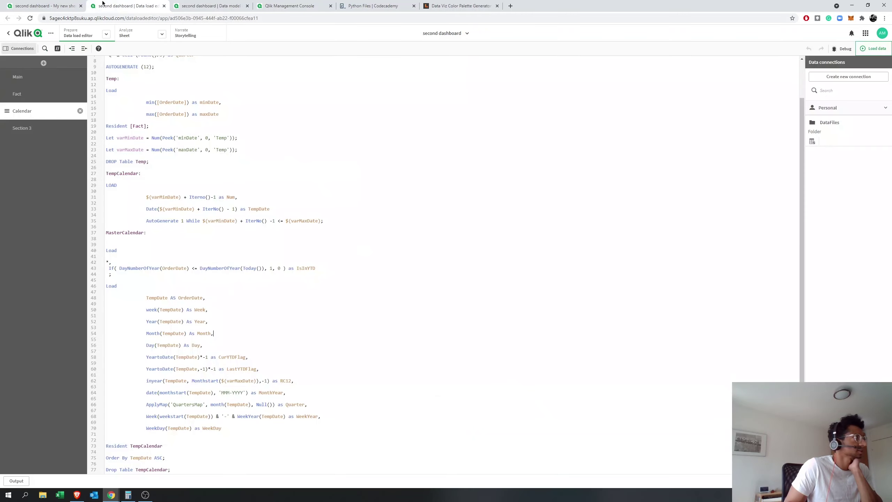
{"action": "left_click", "coordinate": [44, 5]}
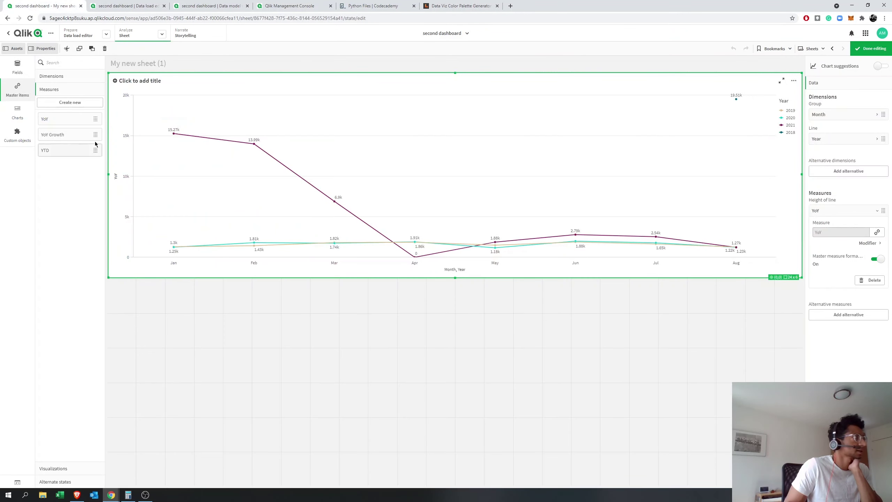
{"action": "left_click", "coordinate": [68, 121]}
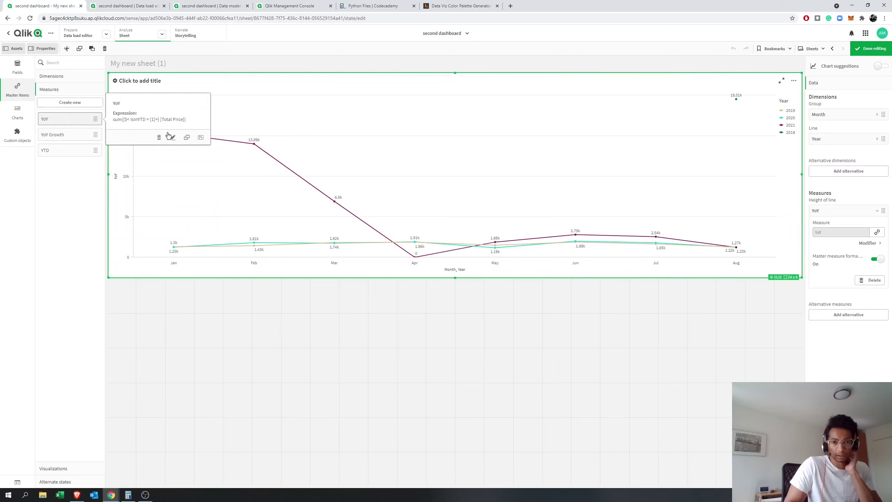
{"action": "left_click", "coordinate": [252, 346]}
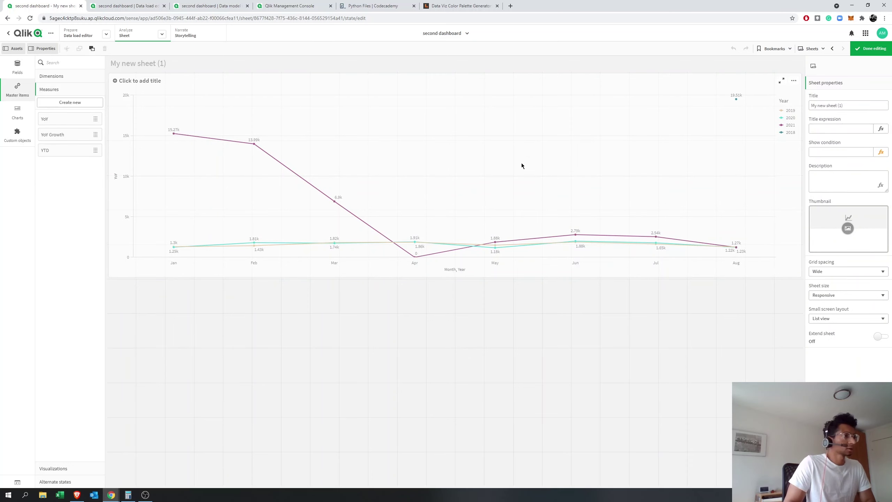
Select the line chart to review its dimensions and measure, and collapse the YoY measure's settings.
{"action": "right_click", "coordinate": [531, 181]}
{"action": "left_click", "coordinate": [541, 311]}
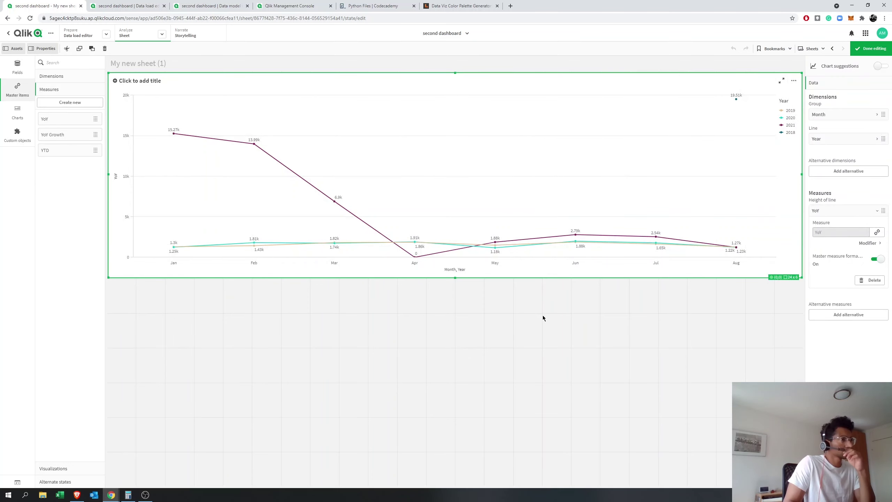
{"action": "left_click", "coordinate": [542, 315]}
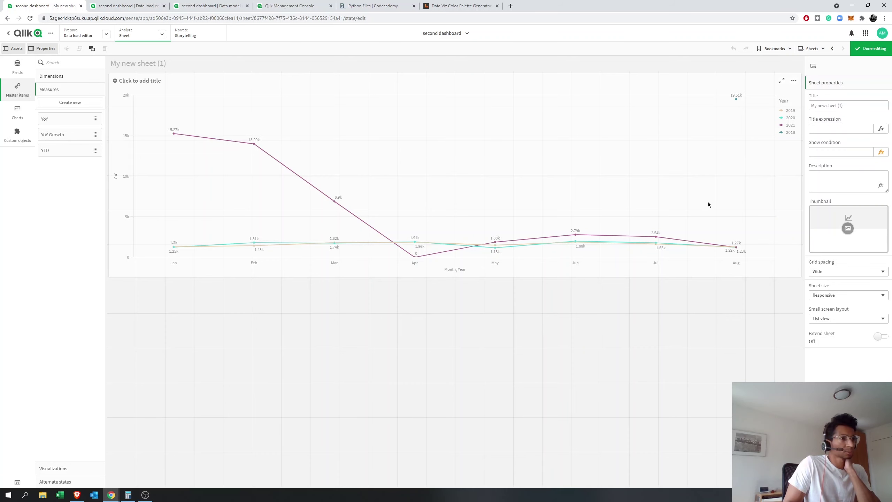
{"action": "left_click", "coordinate": [656, 192]}
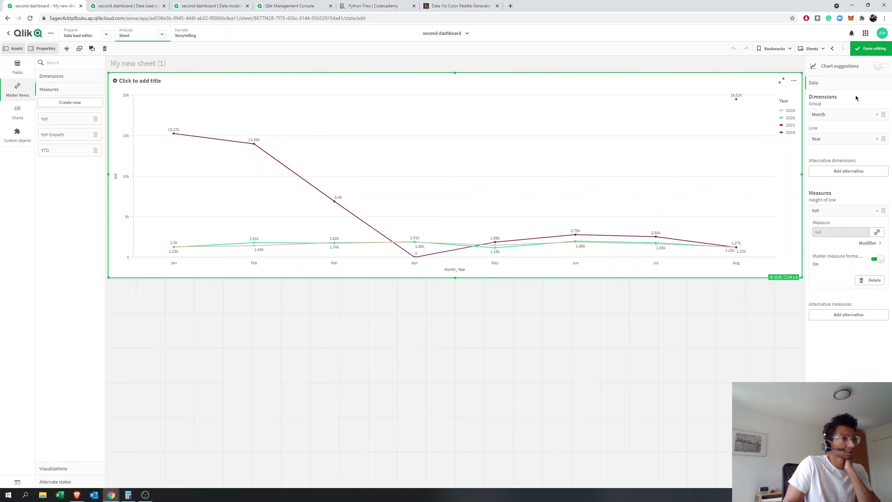
{"action": "left_click", "coordinate": [851, 214]}
{"action": "left_click", "coordinate": [814, 212]}
{"action": "left_click", "coordinate": [814, 212]}
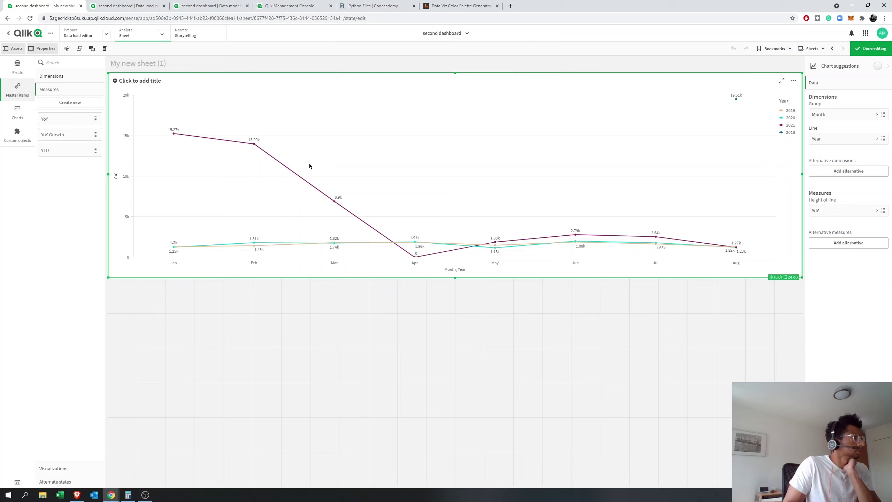
Delete the line chart from the sheet.
{"action": "right_click", "coordinate": [303, 146]}
{"action": "left_click", "coordinate": [275, 192]}
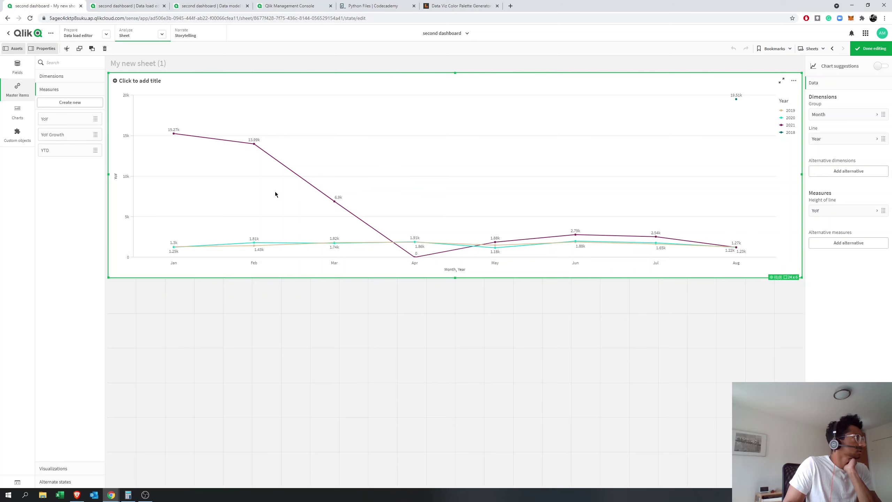
{"action": "key", "text": "Delete"}
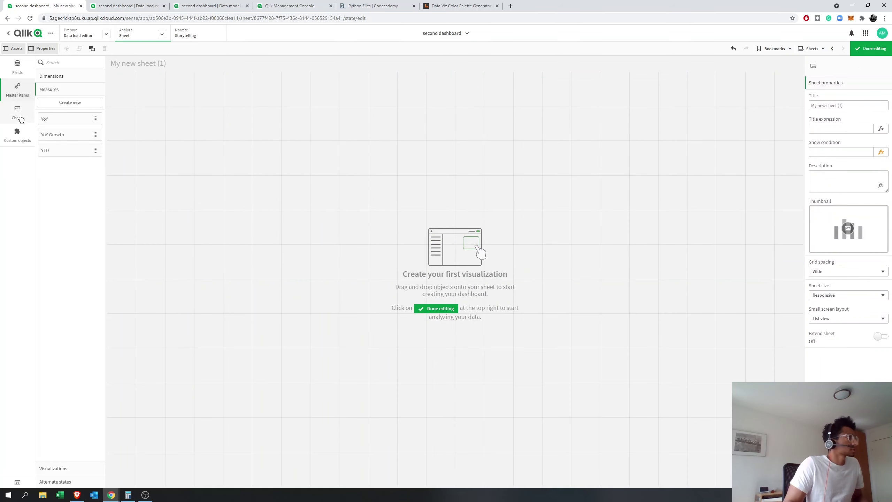
Switch to the data load editor and examine the Fact section's load script and the Calendar section's table definitions.
{"action": "key", "text": "ctrl+Tab"}
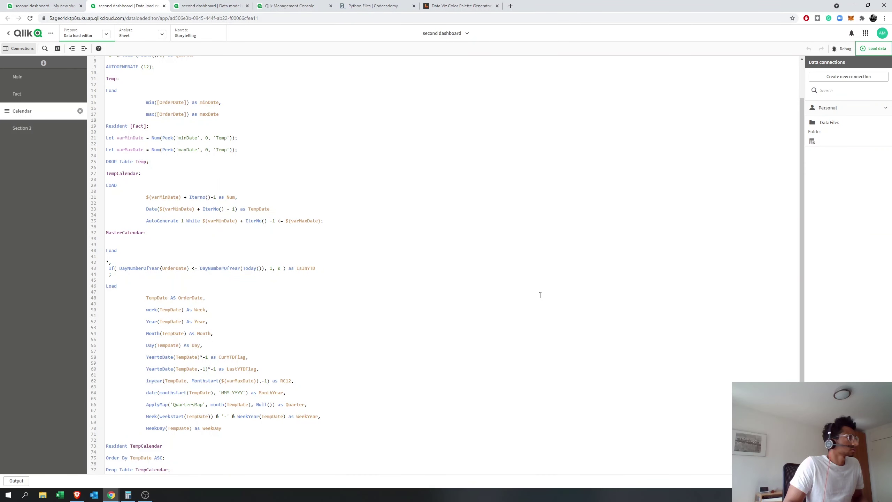
{"action": "scroll", "coordinate": [530, 296], "scroll_direction": "up", "scroll_amount": 3}
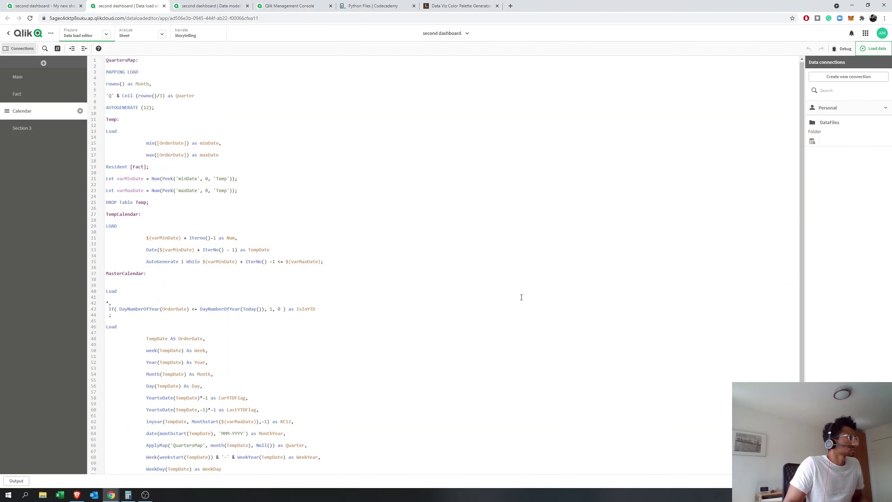
{"action": "left_click", "coordinate": [18, 80]}
{"action": "left_click", "coordinate": [20, 95]}
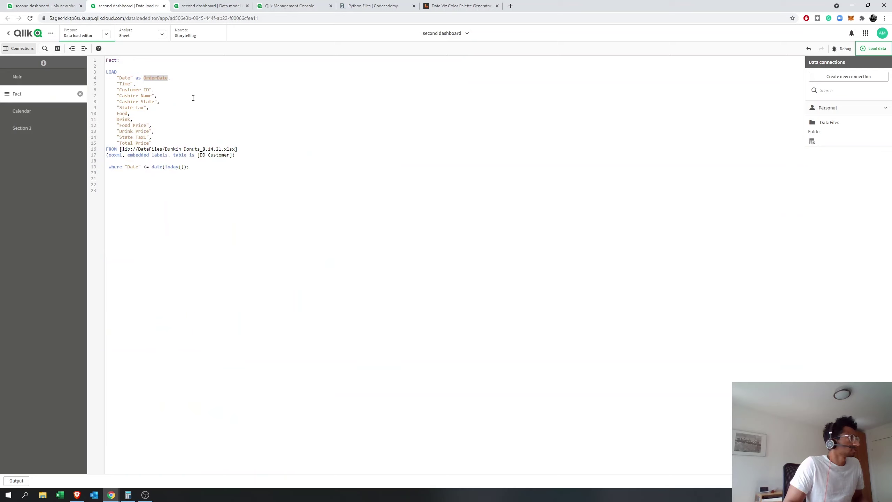
{"action": "left_click", "coordinate": [236, 119]}
{"action": "left_click", "coordinate": [50, 118]}
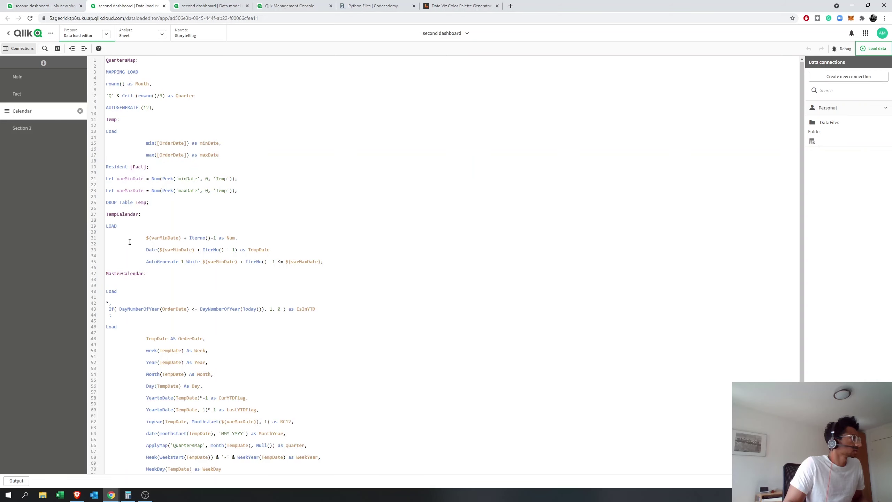
{"action": "left_click", "coordinate": [30, 92]}
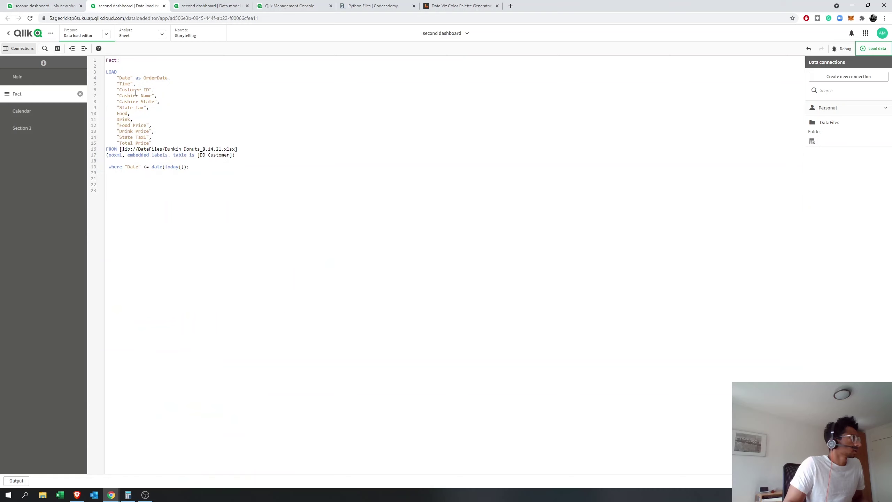
{"action": "left_click", "coordinate": [51, 113]}
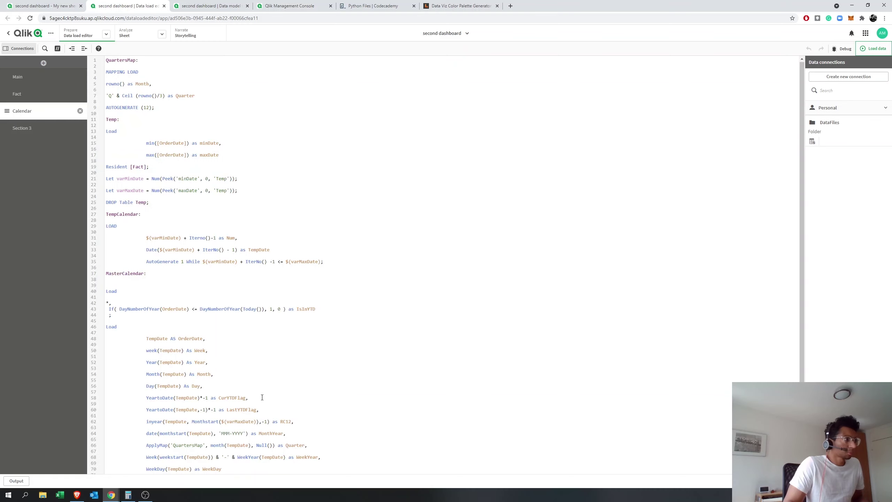
{"action": "scroll", "coordinate": [256, 351], "scroll_direction": "down", "scroll_amount": 2}
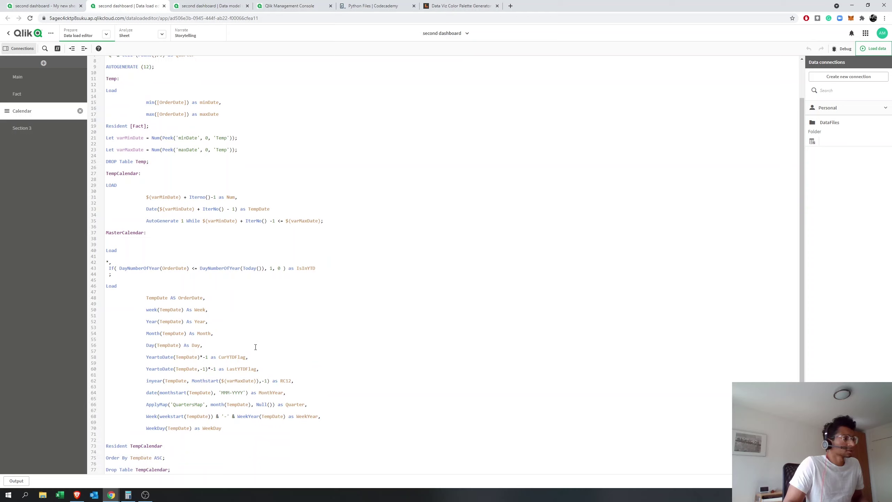
{"action": "scroll", "coordinate": [256, 347], "scroll_direction": "up", "scroll_amount": 1}
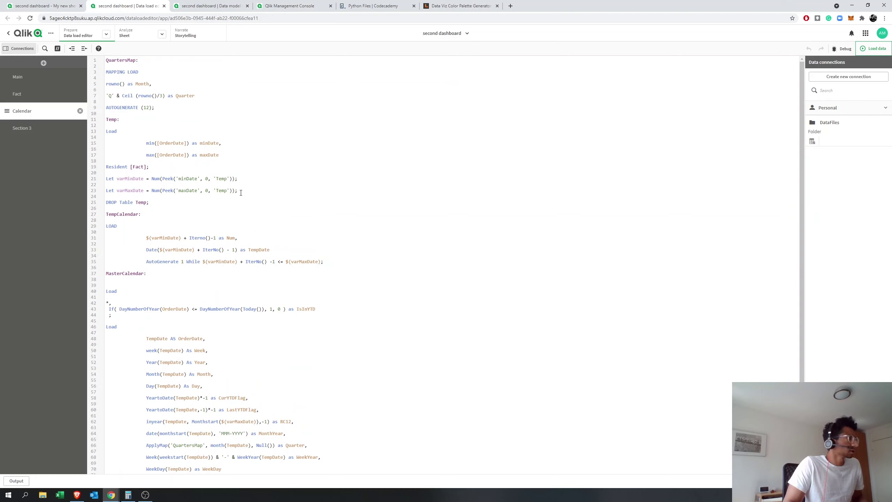
{"action": "scroll", "coordinate": [207, 317], "scroll_direction": "down", "scroll_amount": 1}
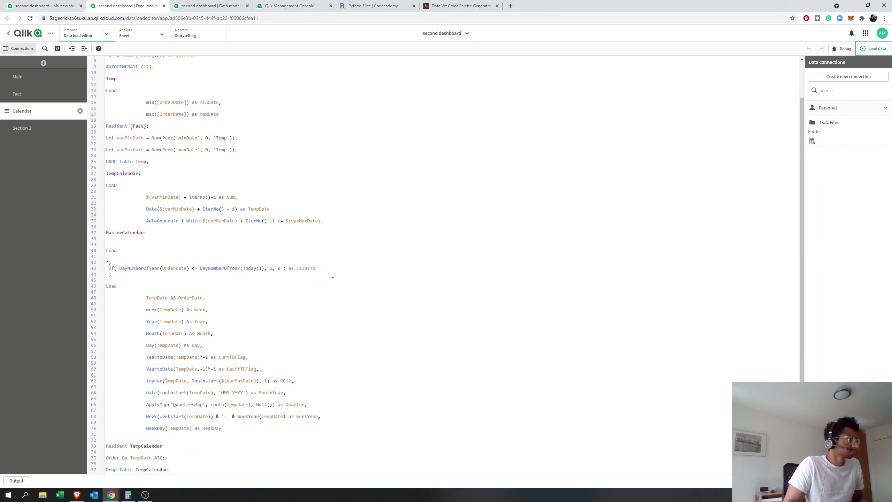
{"action": "scroll", "coordinate": [123, 173], "scroll_direction": "up", "scroll_amount": 1}
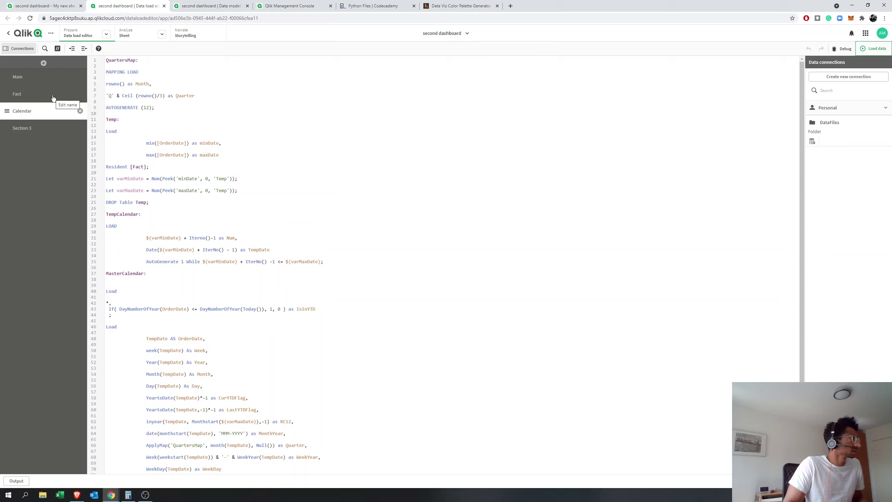
Trace the OrderDate field from the Fact script to the minDate and maxDate calculations in the Calendar script.
{"action": "left_click", "coordinate": [53, 97]}
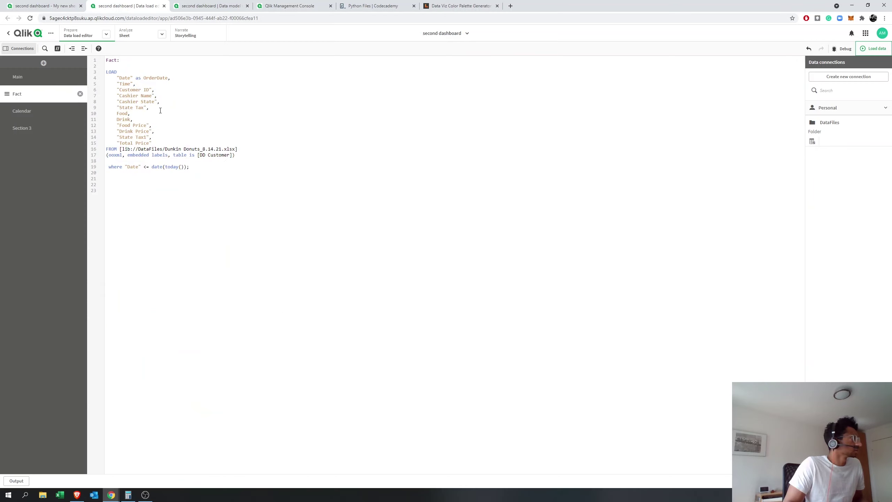
{"action": "double_click", "coordinate": [156, 79]}
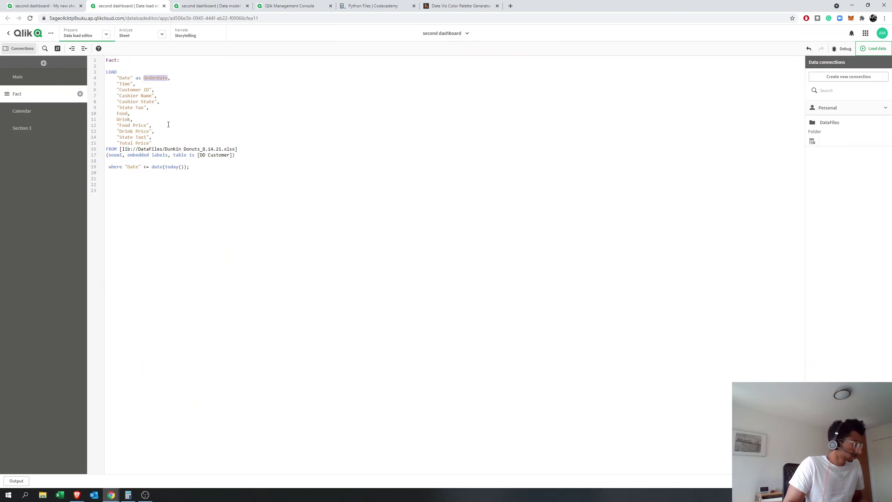
{"action": "left_click", "coordinate": [28, 113]}
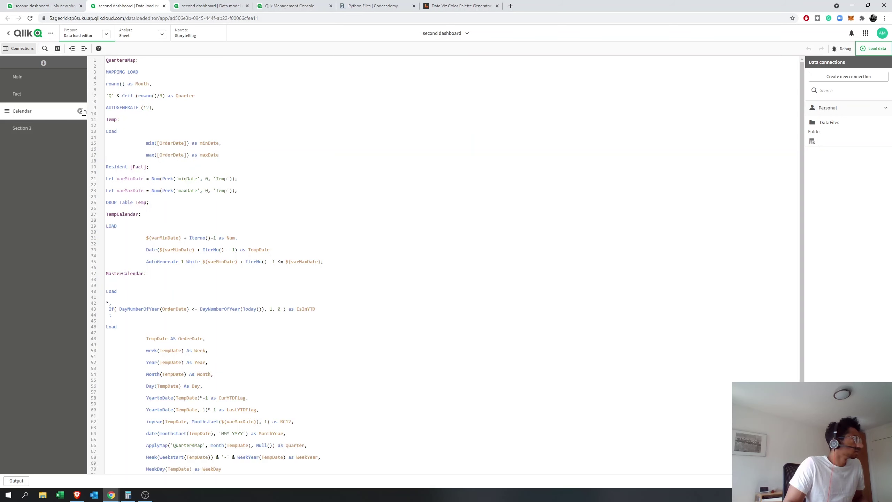
{"action": "double_click", "coordinate": [176, 143]}
{"action": "double_click", "coordinate": [172, 154]}
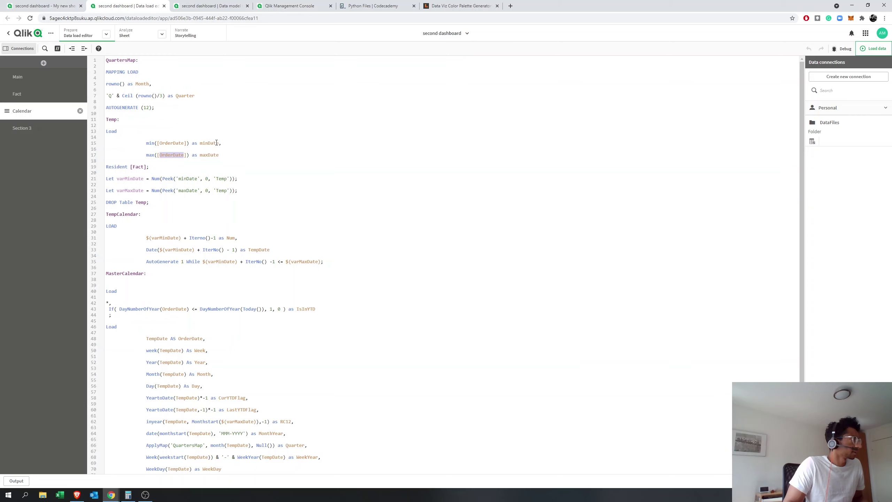
Examine the IsInYTD field in the MasterCalendar load statement and view the tables in the data model viewer.
{"action": "scroll", "coordinate": [229, 204], "scroll_direction": "down", "scroll_amount": 2}
{"action": "left_click", "coordinate": [873, 48]}
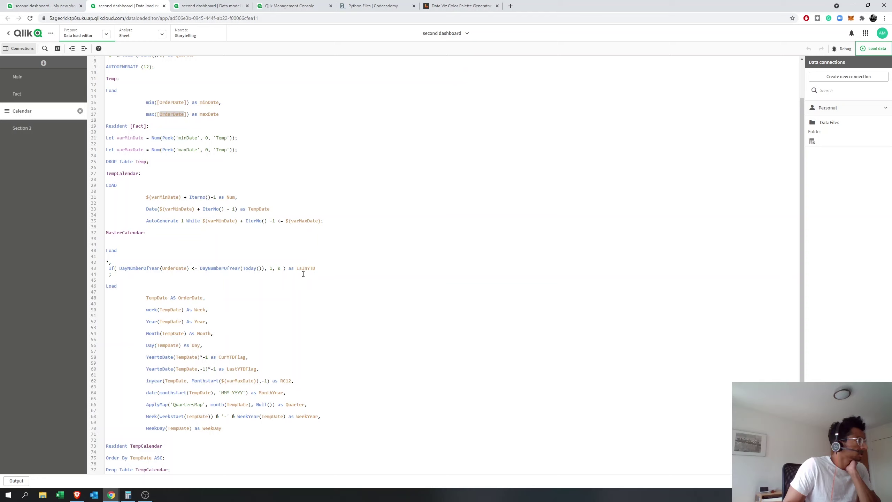
{"action": "left_click_drag", "start_coordinate": [297, 268], "coordinate": [315, 269]}
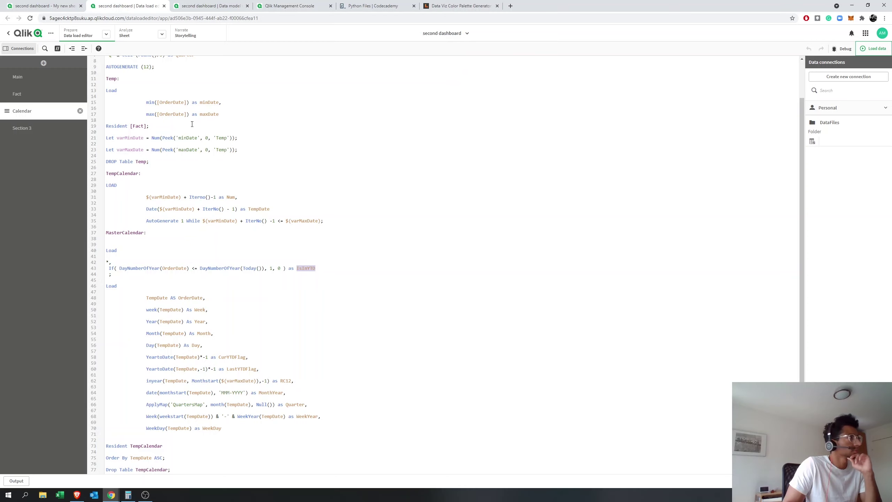
{"action": "left_click", "coordinate": [215, 7]}
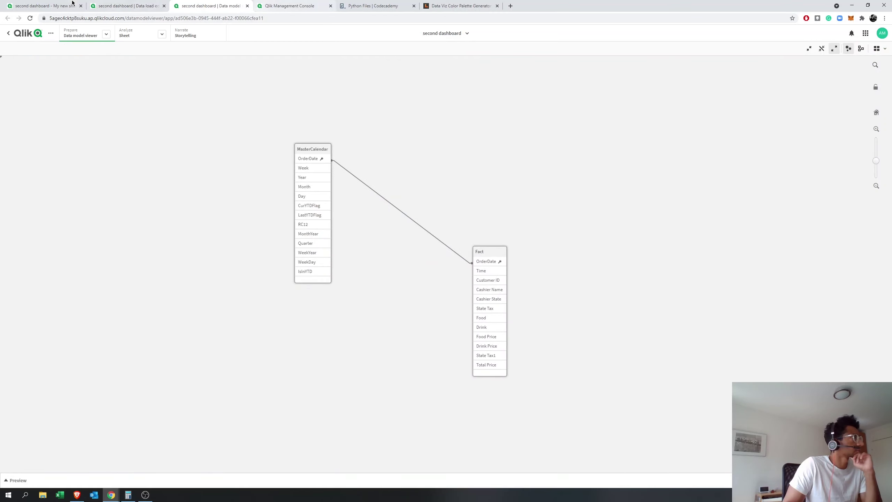
Return to the sheet and start a new master measure named "Year to date sales".
{"action": "left_click", "coordinate": [44, 6]}
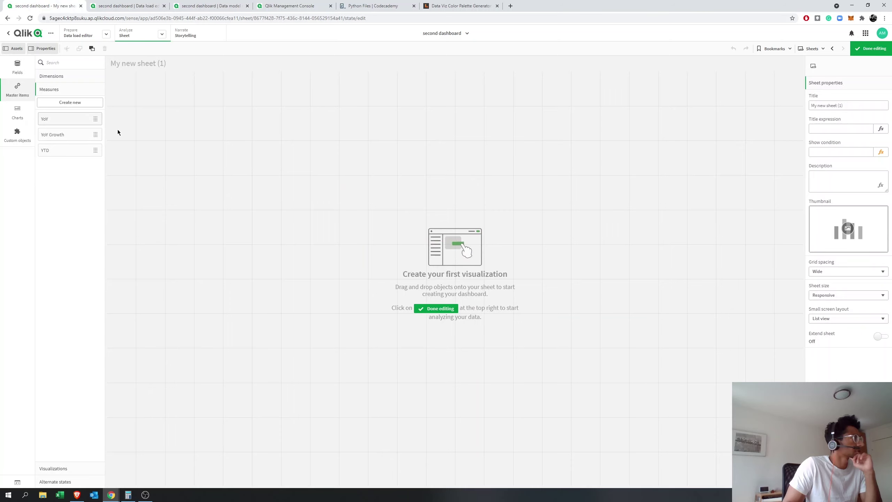
{"action": "left_click", "coordinate": [68, 105]}
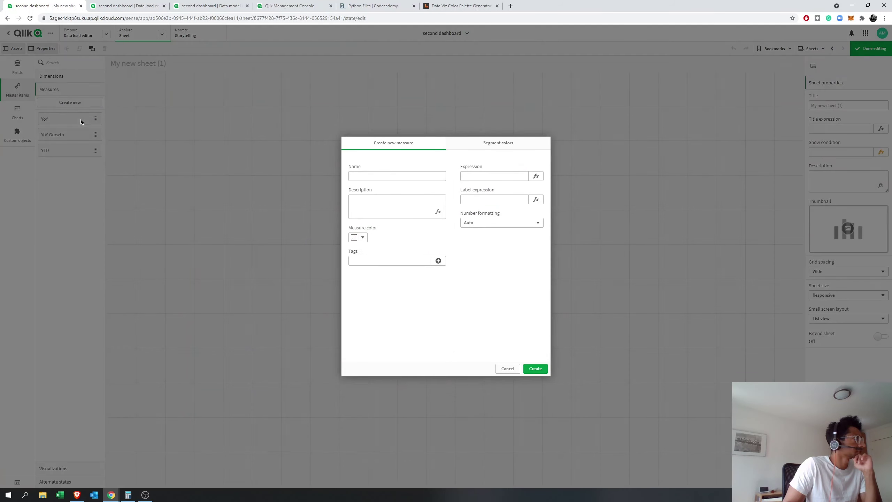
{"action": "left_click", "coordinate": [376, 173]}
{"action": "type", "text": "Year to date sales"}
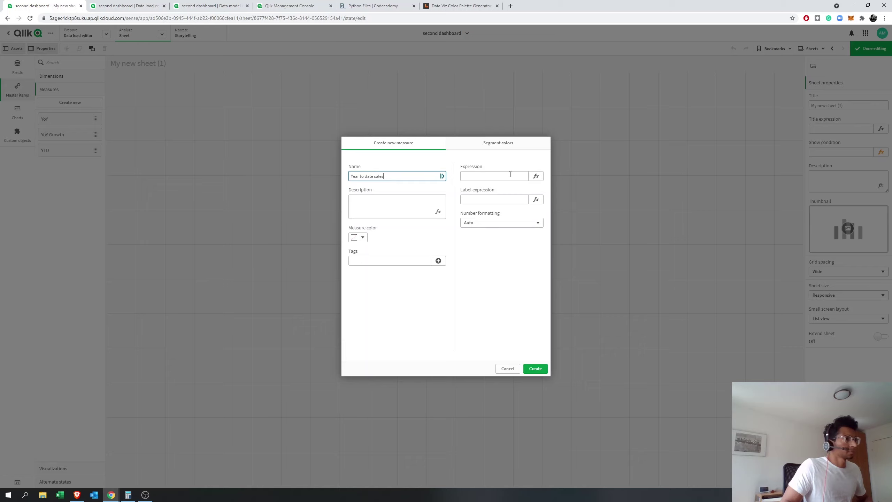
Open the new measure's expression editor and enter sum([Total Price]).
{"action": "left_click", "coordinate": [536, 179]}
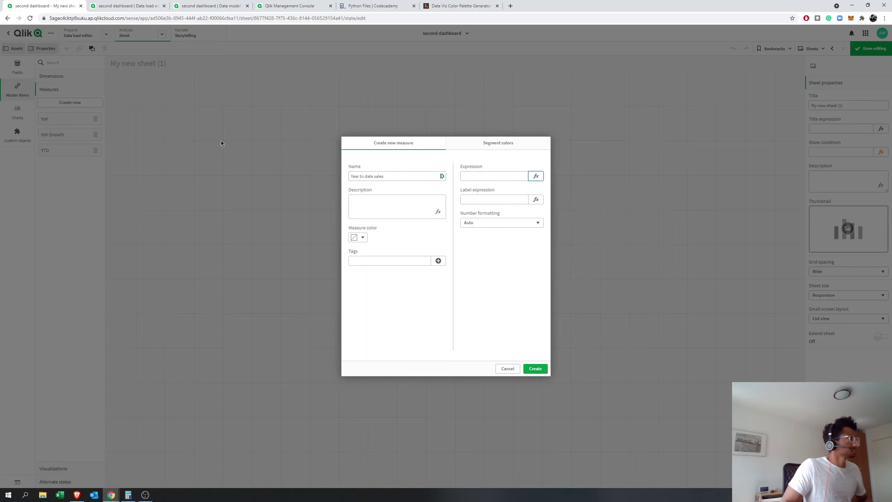
{"action": "key", "text": "Return"}
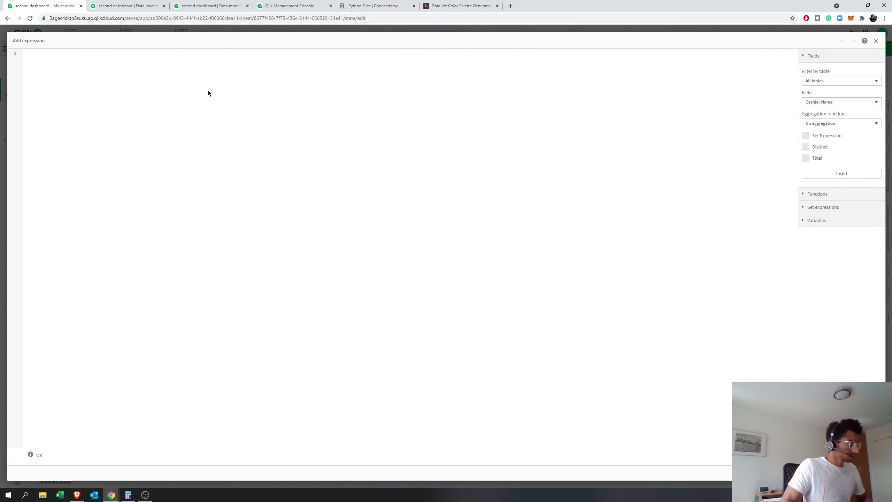
{"action": "type", "text": "sum"}
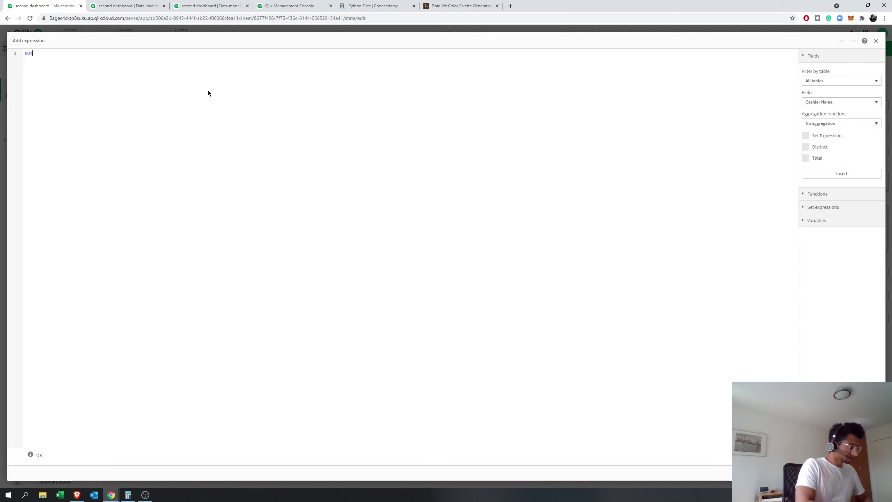
{"action": "type", "text": "("}
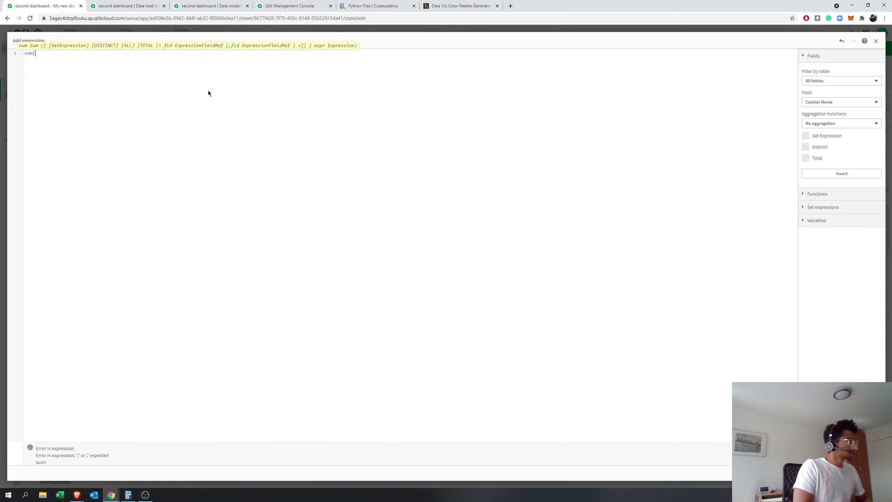
{"action": "type", "text": "to"}
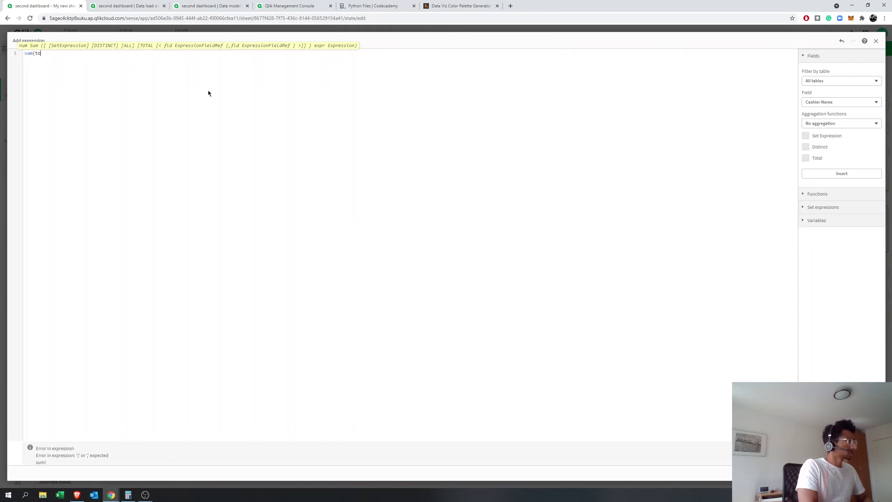
{"action": "key", "text": "Down"}
{"action": "key", "text": "Down"}
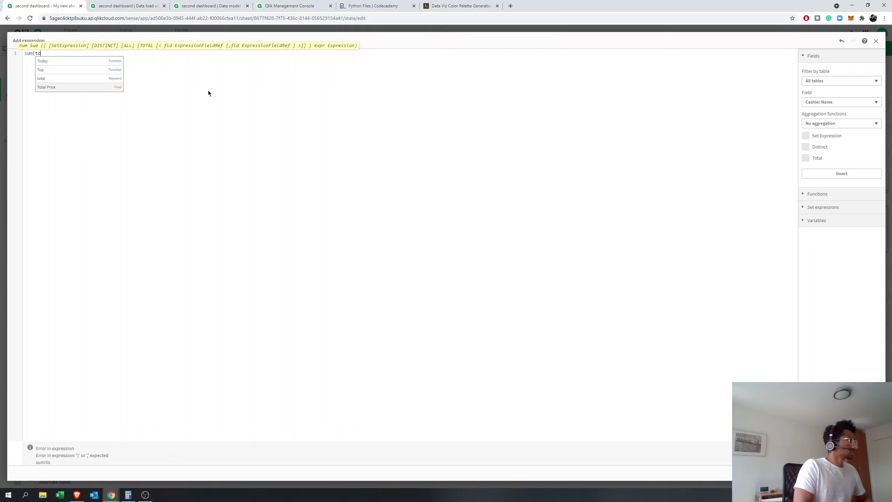
{"action": "key", "text": "Return"}
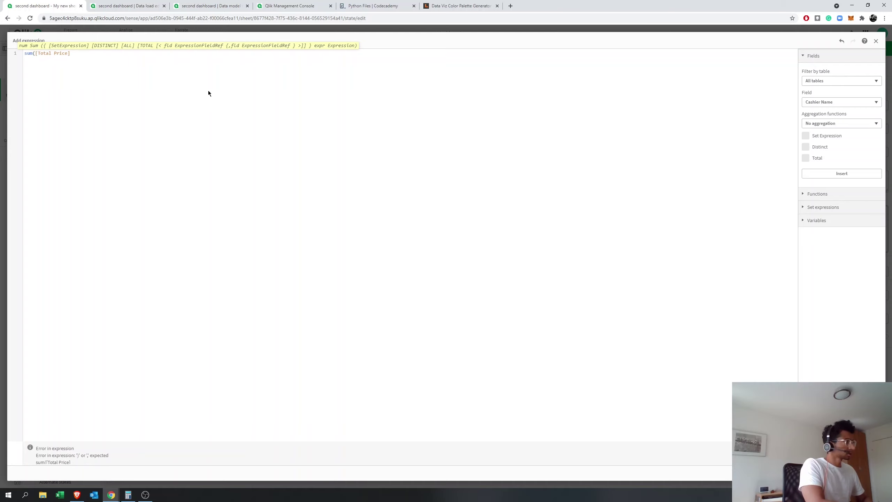
{"action": "type", "text": ")"}
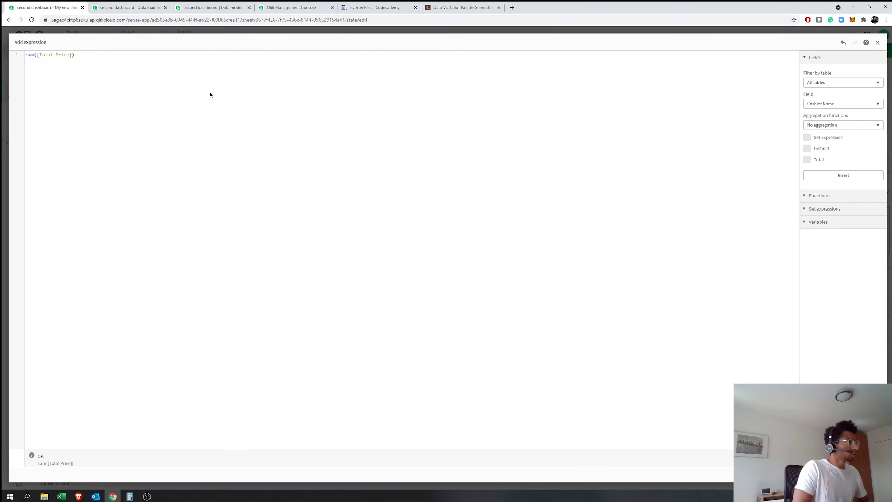
Insert an empty set expression {$< >} before [Total Price] inside the sum function.
{"action": "key", "text": "Right"}
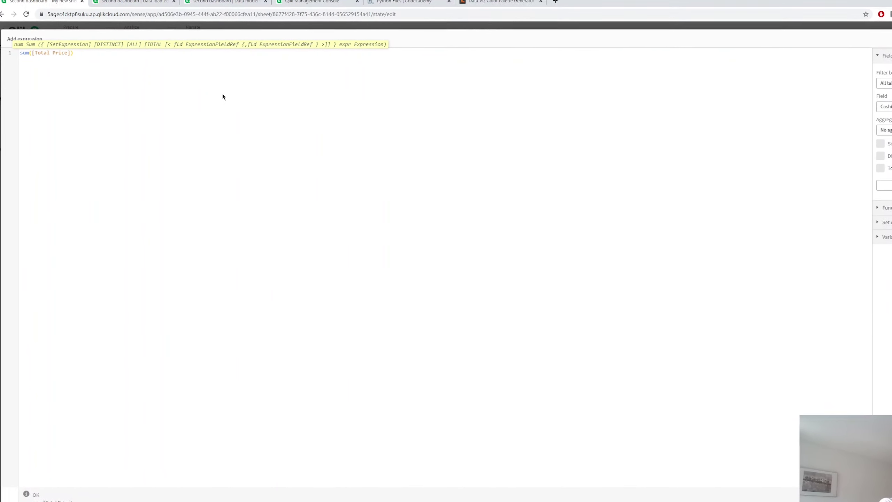
{"action": "type", "text": "{"}
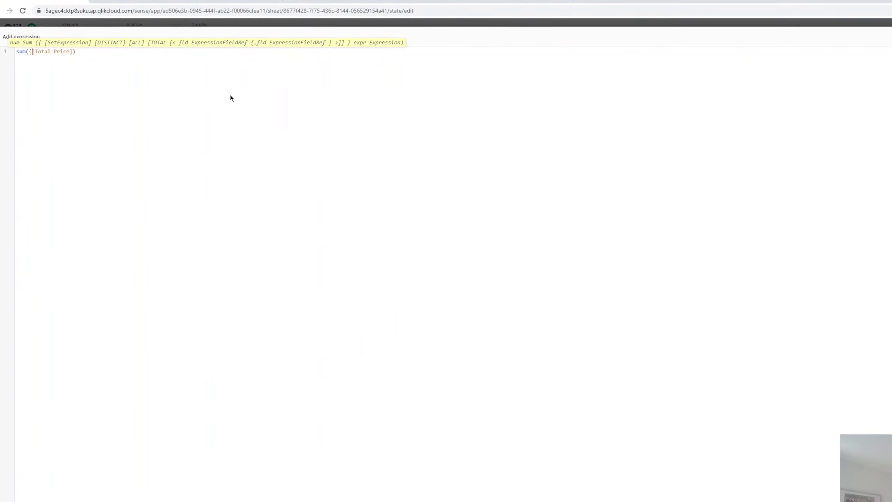
{"action": "type", "text": "<"}
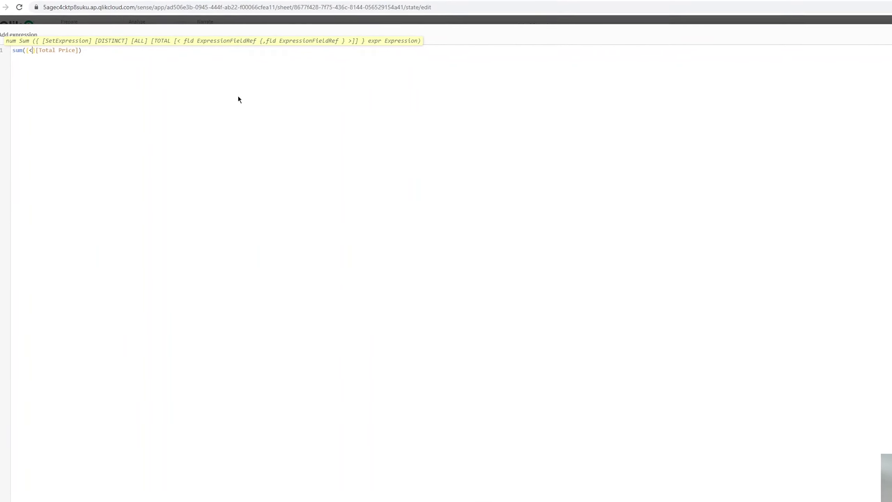
{"action": "type", "text": ">"}
{"action": "key", "text": "Left"}
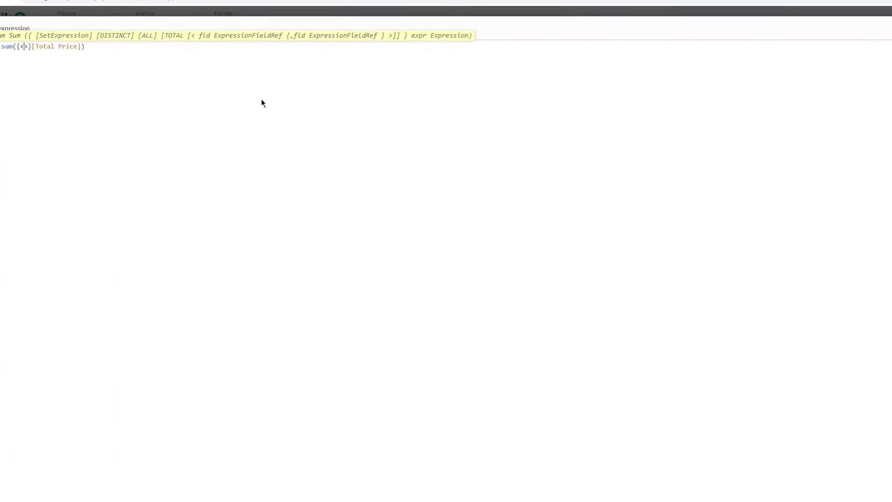
{"action": "type", "text": "$"}
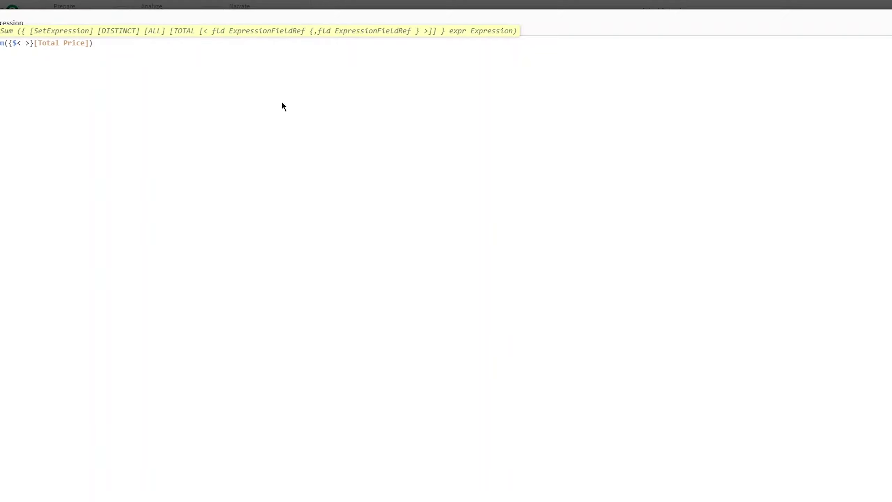
Fill the set modifier with IsInYTD = {1} inside the sum expression.
{"action": "type", "text": "i"}
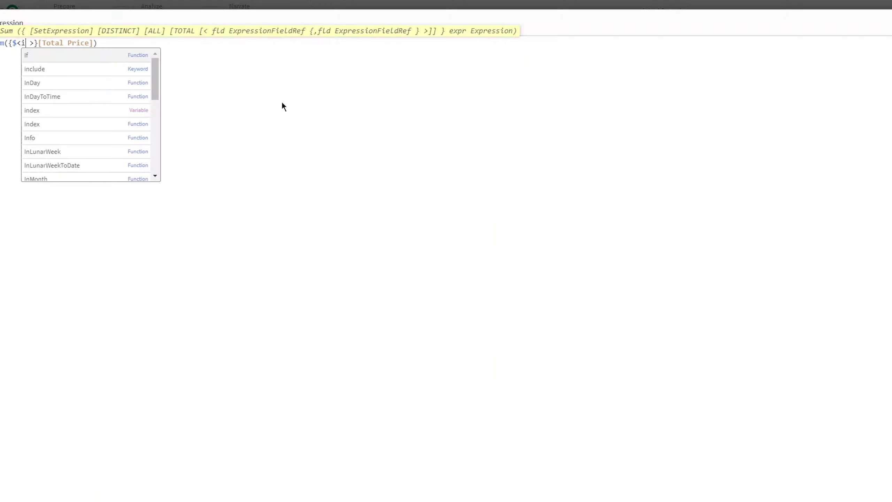
{"action": "type", "text": "s"}
{"action": "key", "text": "Return"}
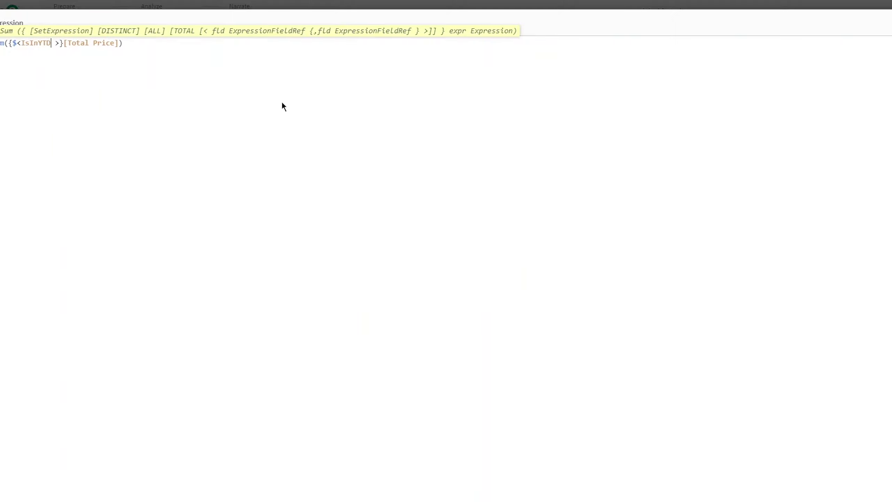
{"action": "type", "text": "= {1}"}
{"action": "key", "text": "Right"}
Check the IsInYTD condition in the load script, return to the expression, apply it and create the "Year to date sales" measure.
{"action": "left_click", "coordinate": [140, 5]}
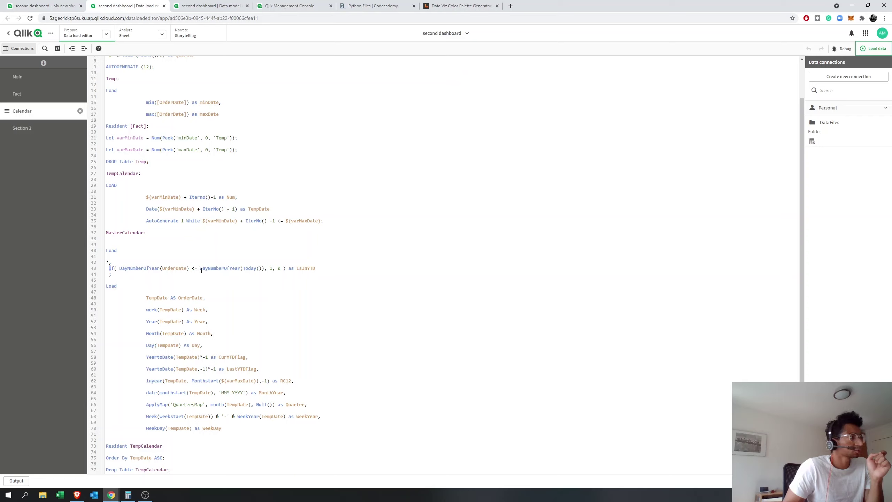
{"action": "left_click", "coordinate": [269, 269]}
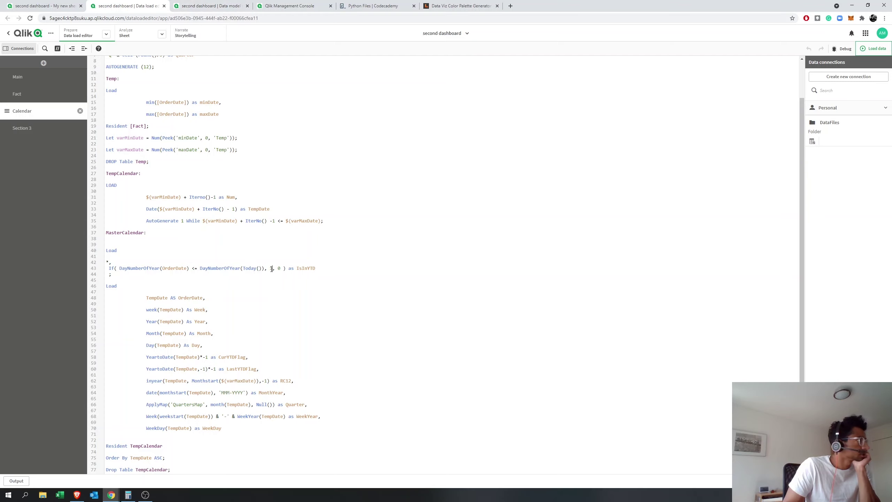
{"action": "left_click", "coordinate": [53, 6]}
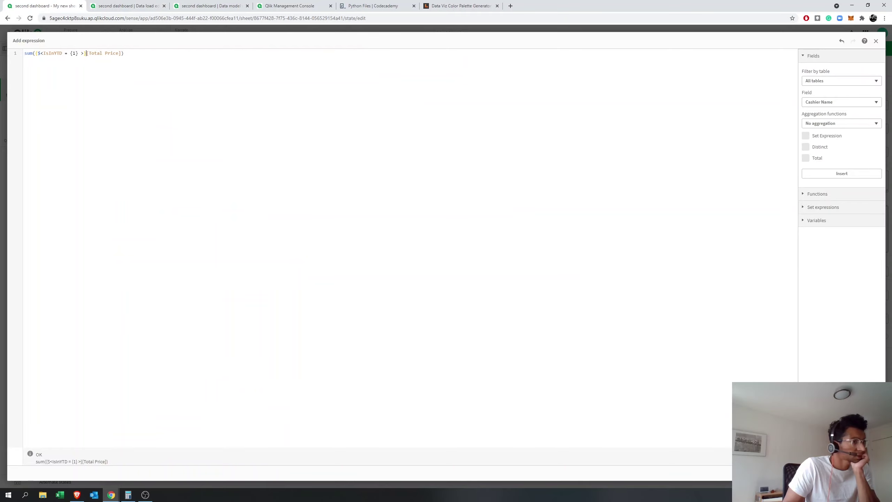
{"action": "left_click", "coordinate": [865, 473]}
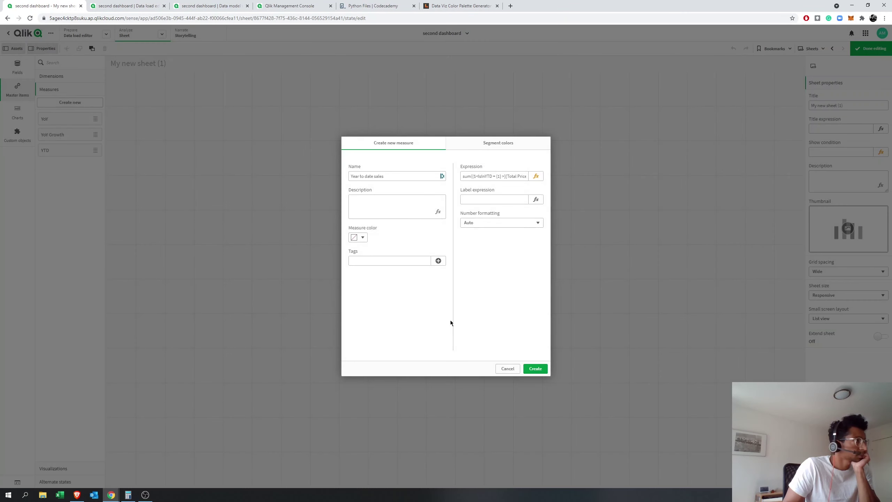
{"action": "left_click", "coordinate": [539, 368]}
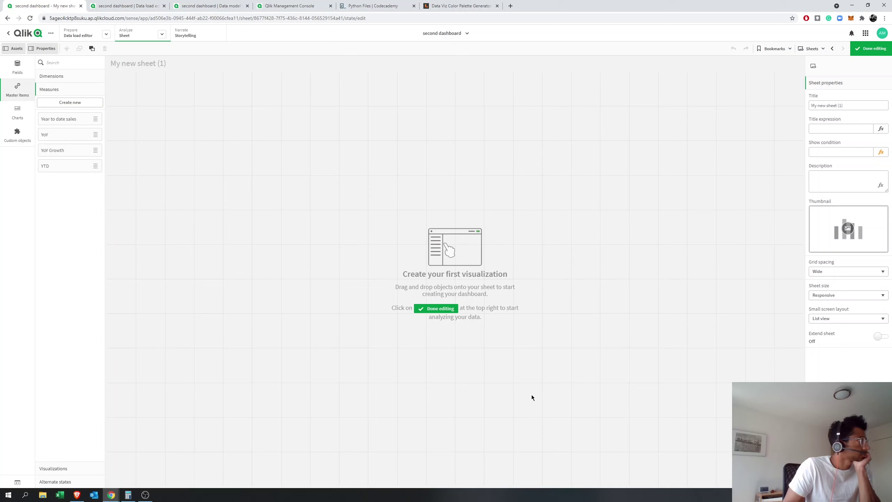
Add a line chart to the empty sheet with Month as the first dimension and Year as the second.
{"action": "left_click", "coordinate": [17, 112]}
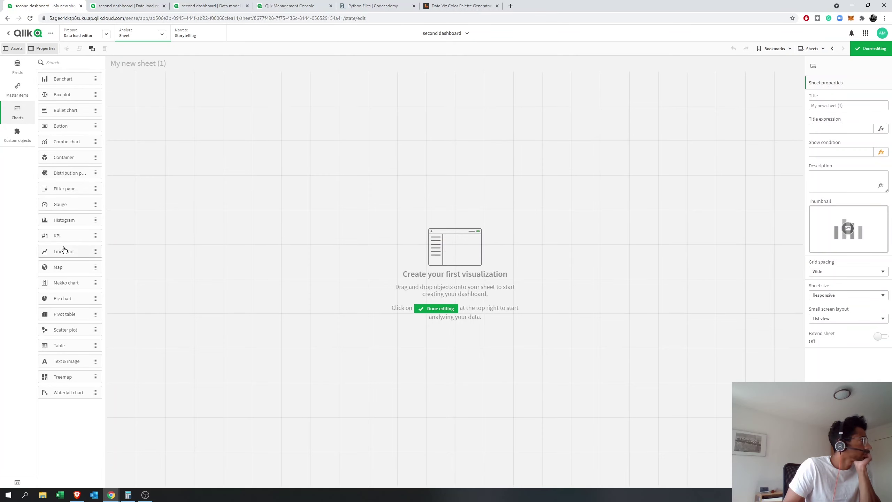
{"action": "left_click_drag", "start_coordinate": [62, 251], "coordinate": [109, 208]}
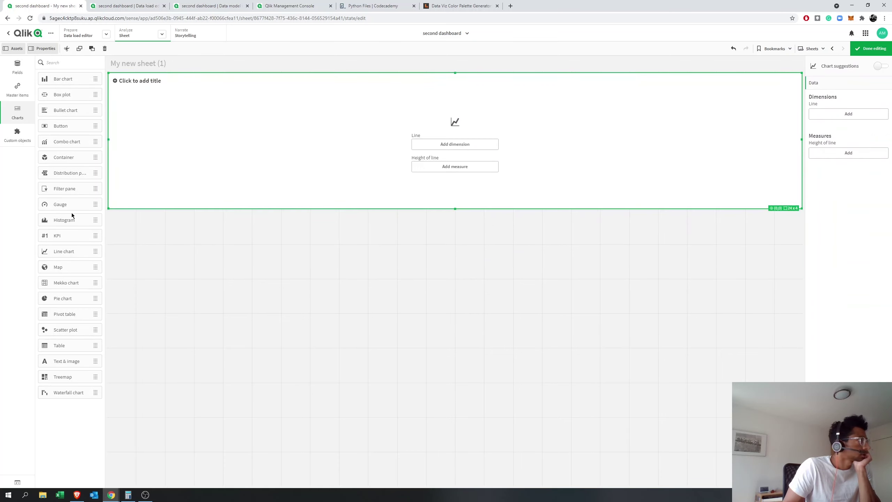
{"action": "left_click", "coordinate": [418, 148]}
{"action": "type", "text": "Month"}
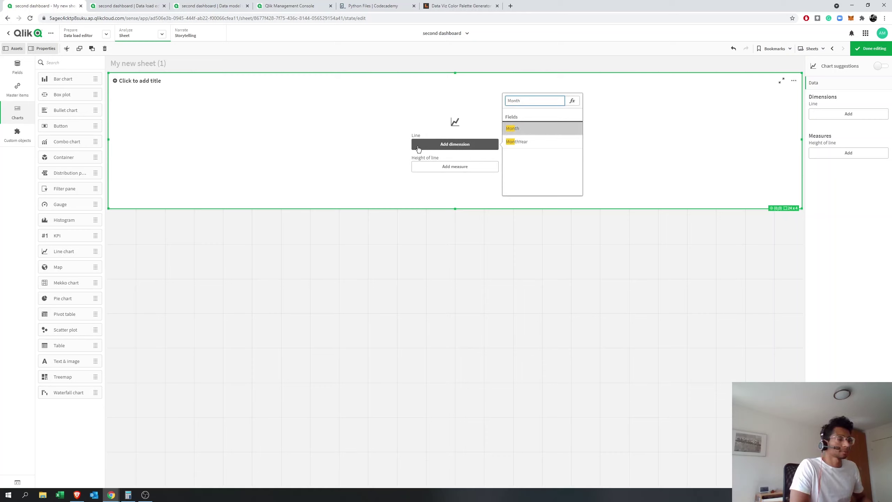
{"action": "key", "text": "Return"}
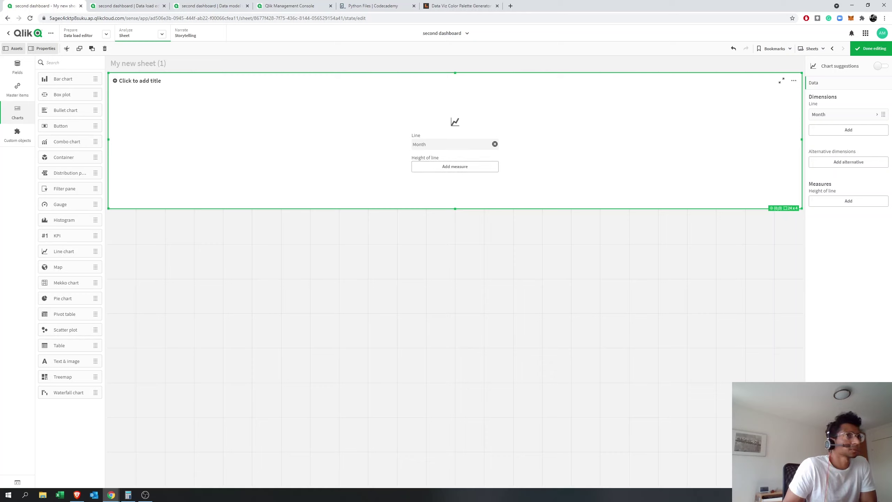
{"action": "left_click", "coordinate": [838, 131]}
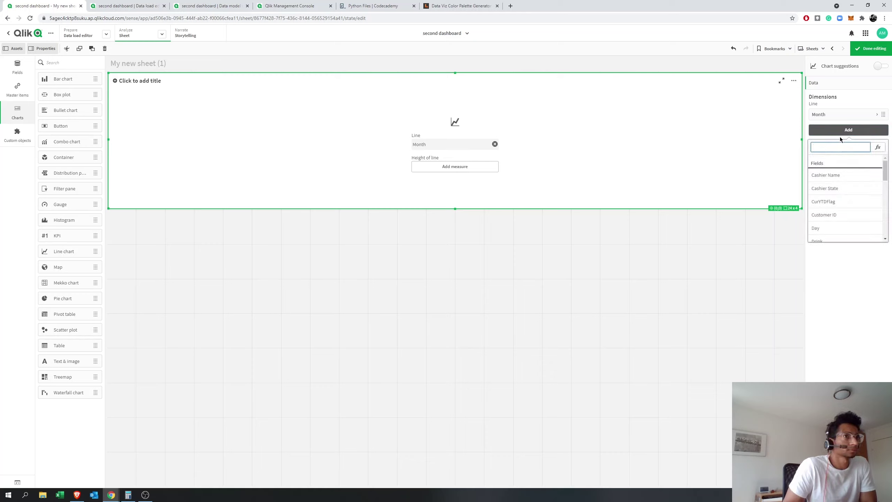
{"action": "type", "text": "yea"}
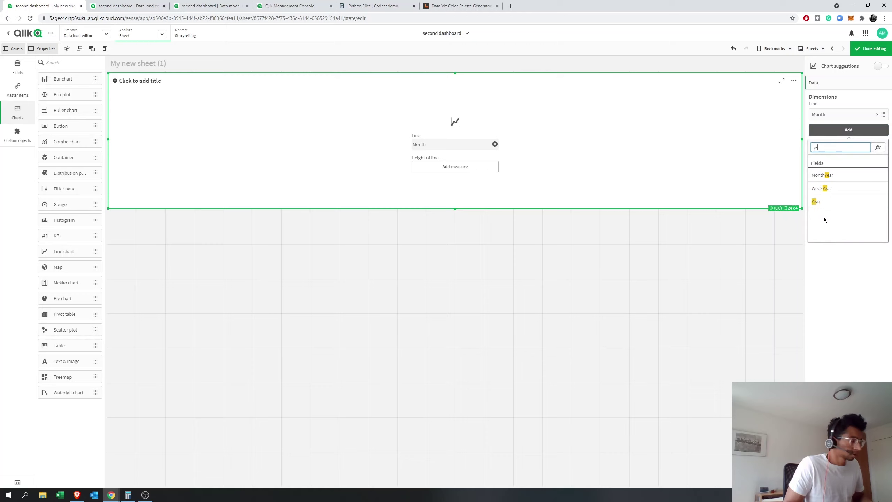
{"action": "left_click", "coordinate": [826, 204]}
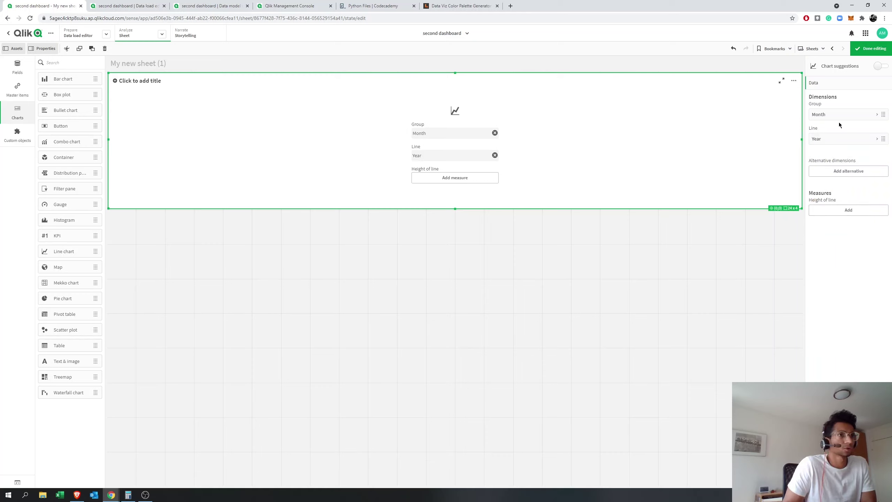
Use Year to date sales as the line chart's measure and extend the chart downward to about eight grid rows.
{"action": "left_click", "coordinate": [474, 181]}
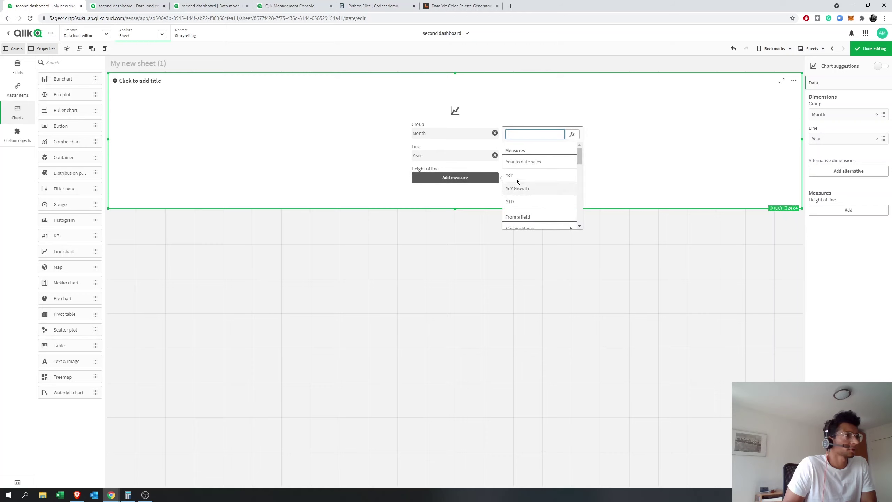
{"action": "left_click", "coordinate": [527, 164]}
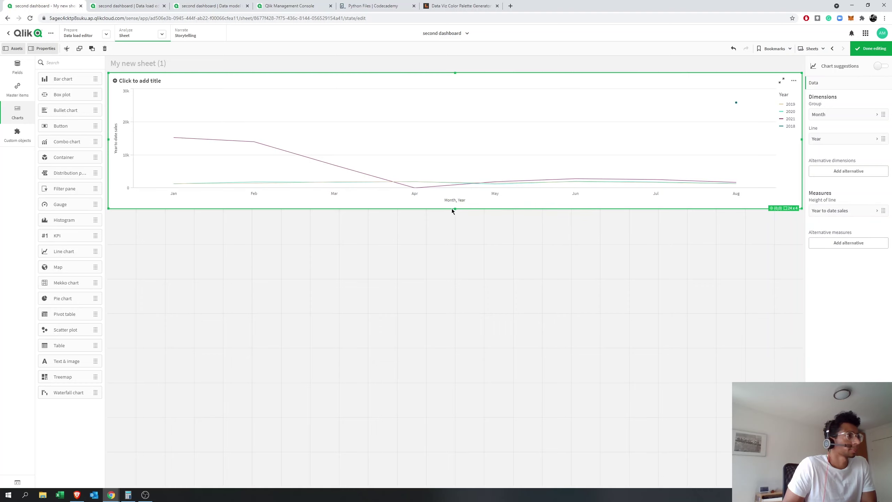
{"action": "left_click_drag", "start_coordinate": [455, 211], "coordinate": [469, 362]}
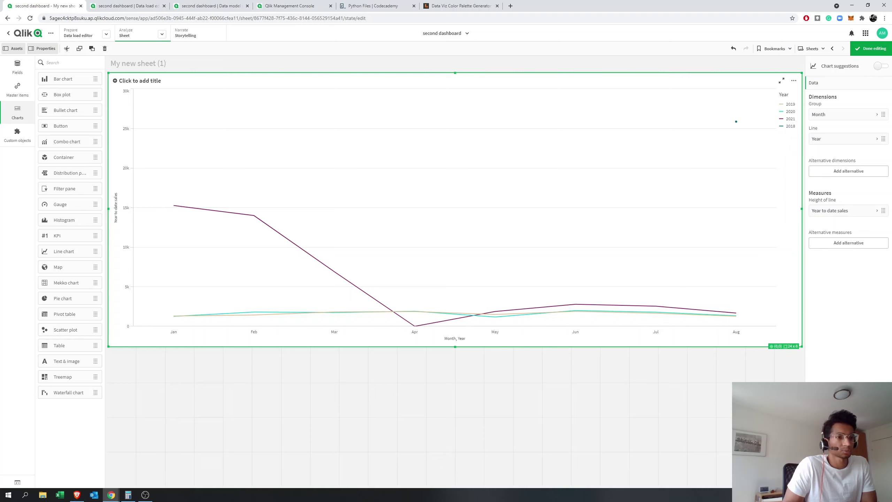
Format the chart as an area chart with data points and automatic value labels, and finish editing the sheet.
{"action": "left_click", "coordinate": [821, 318]}
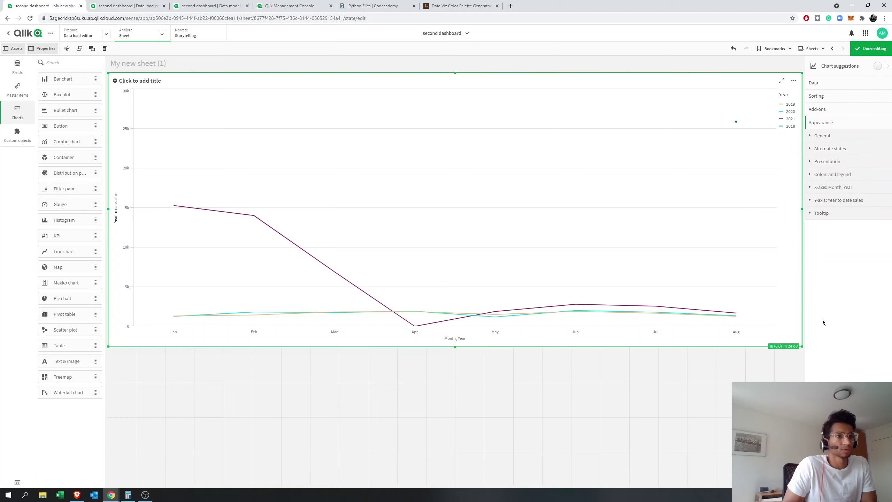
{"action": "left_click", "coordinate": [827, 162]}
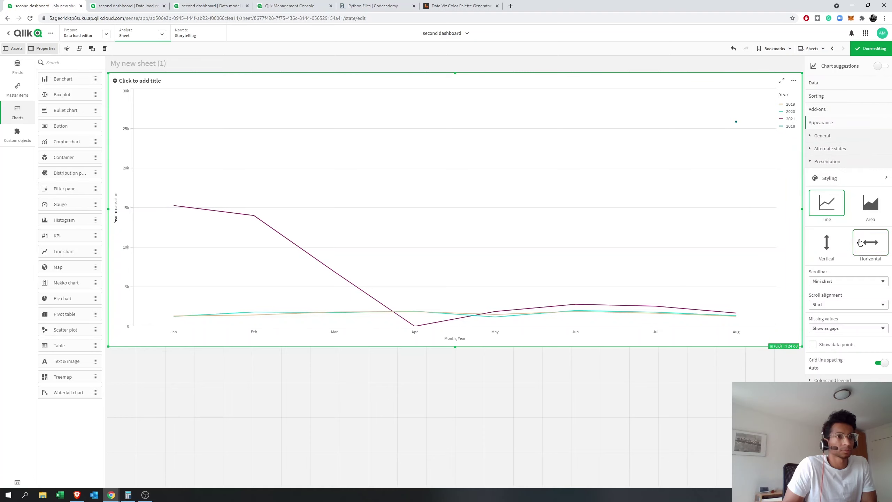
{"action": "left_click", "coordinate": [829, 349]}
{"action": "left_click", "coordinate": [880, 362]}
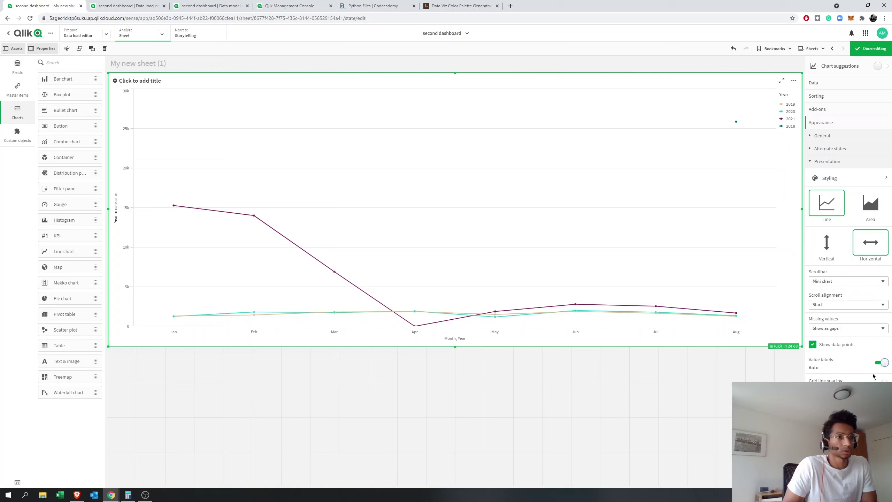
{"action": "left_click", "coordinate": [875, 217]}
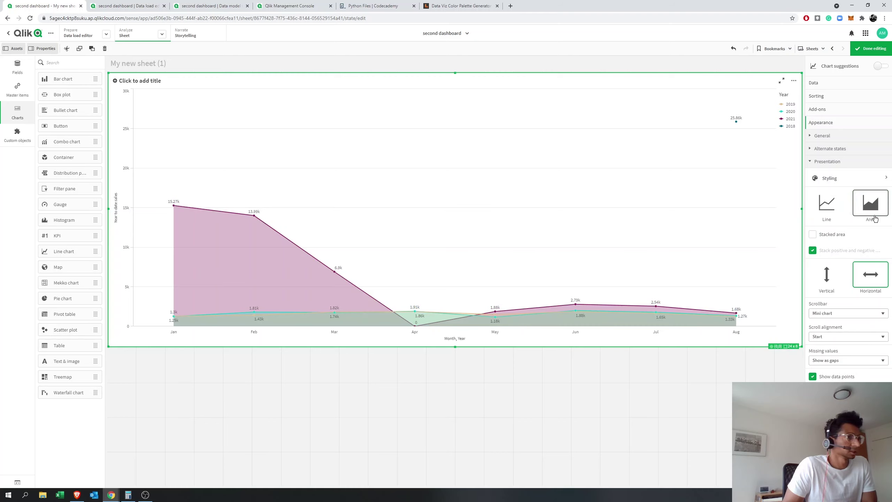
{"action": "left_click", "coordinate": [863, 48]}
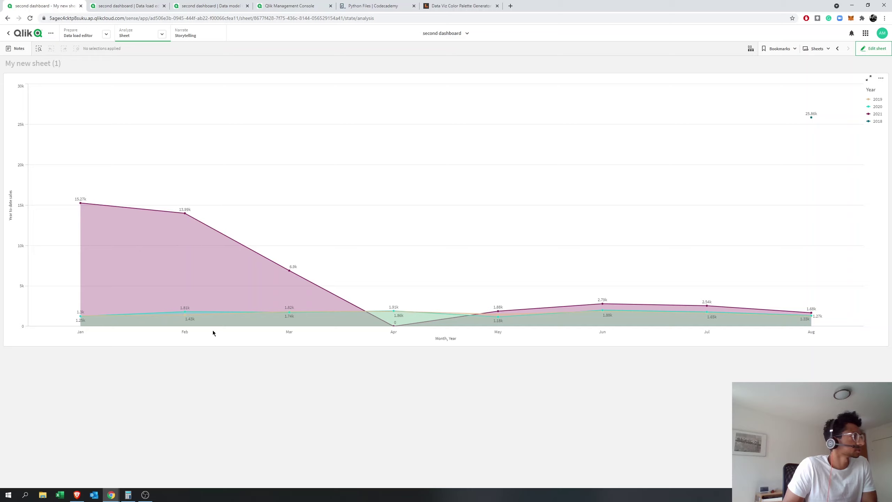
Return the sheet to edit mode and shorten the area chart to about six grid rows.
{"action": "mouse_move", "coordinate": [210, 329]}
{"action": "key", "text": "ctrl+e"}
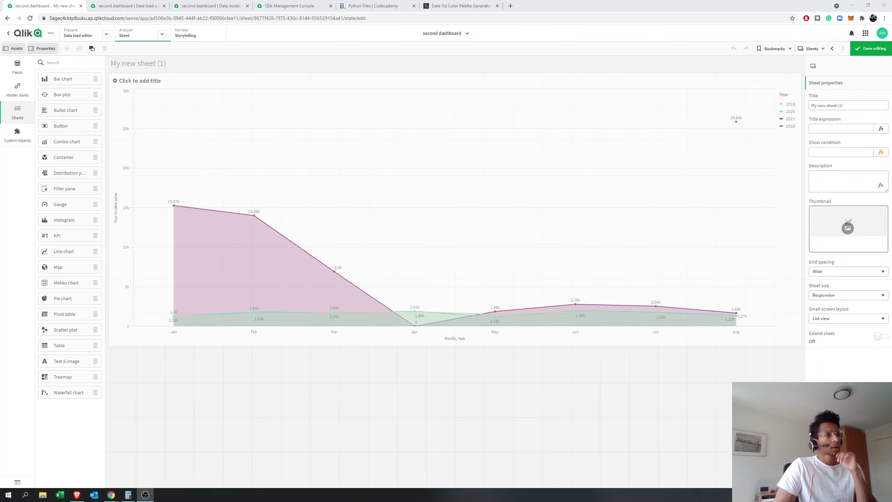
{"action": "left_click", "coordinate": [385, 343]}
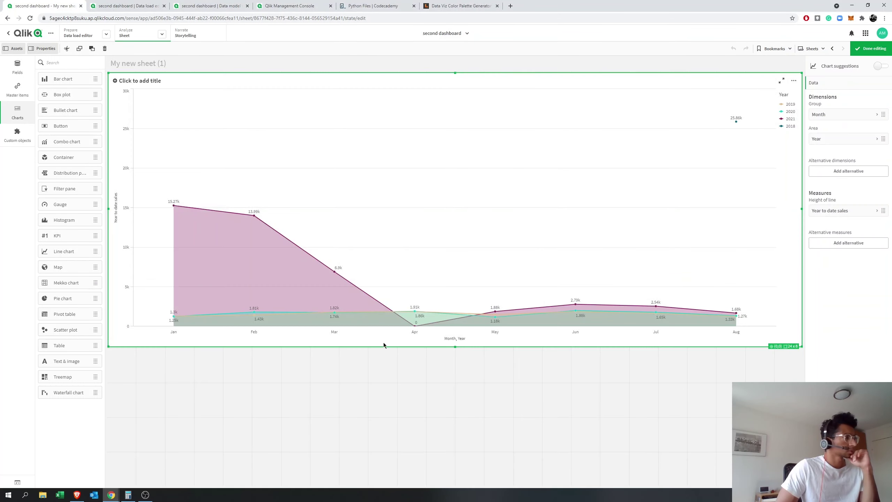
{"action": "left_click_drag", "start_coordinate": [107, 347], "coordinate": [122, 261]}
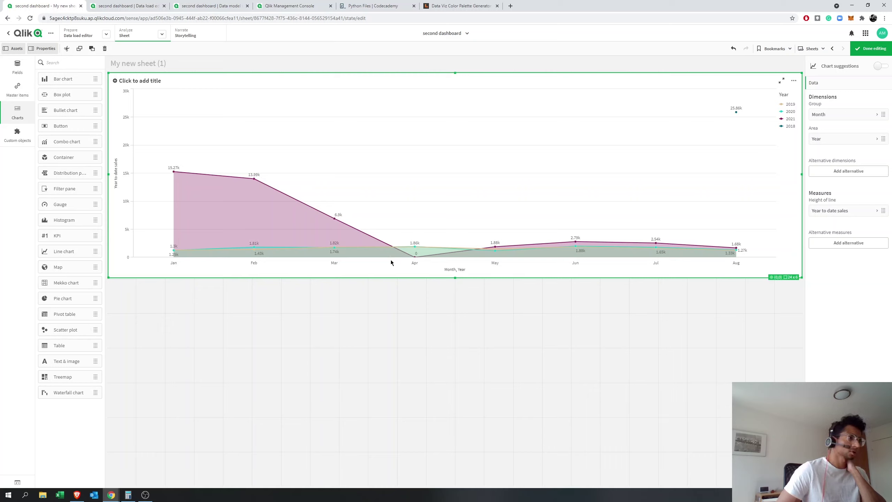
Duplicate the "Year to date sales" master measure.
{"action": "left_click", "coordinate": [20, 97]}
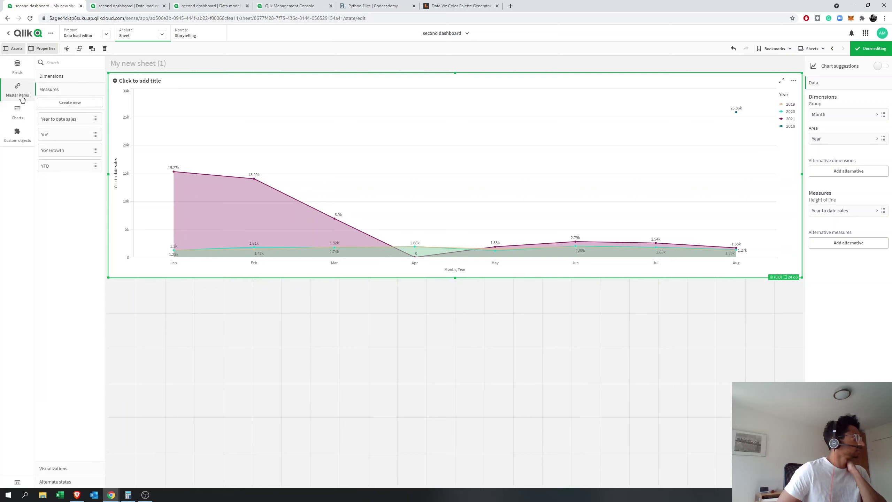
{"action": "right_click", "coordinate": [58, 122]}
{"action": "left_click", "coordinate": [55, 208]}
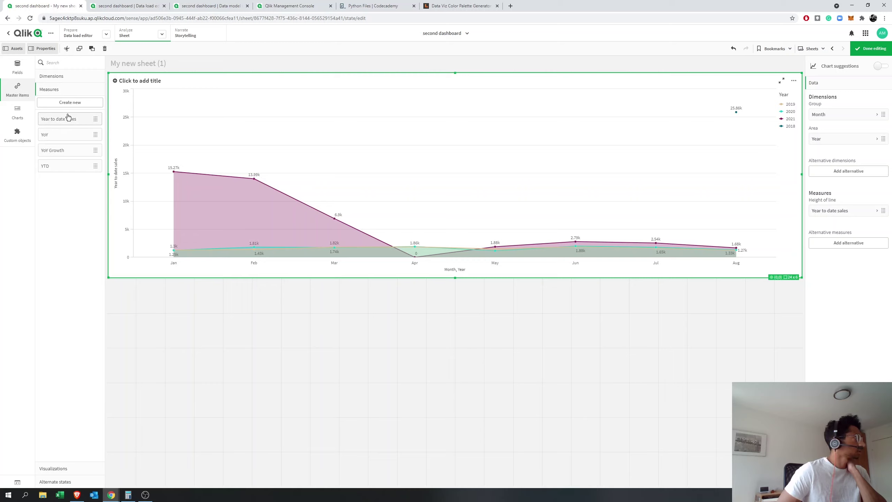
{"action": "right_click", "coordinate": [45, 122]}
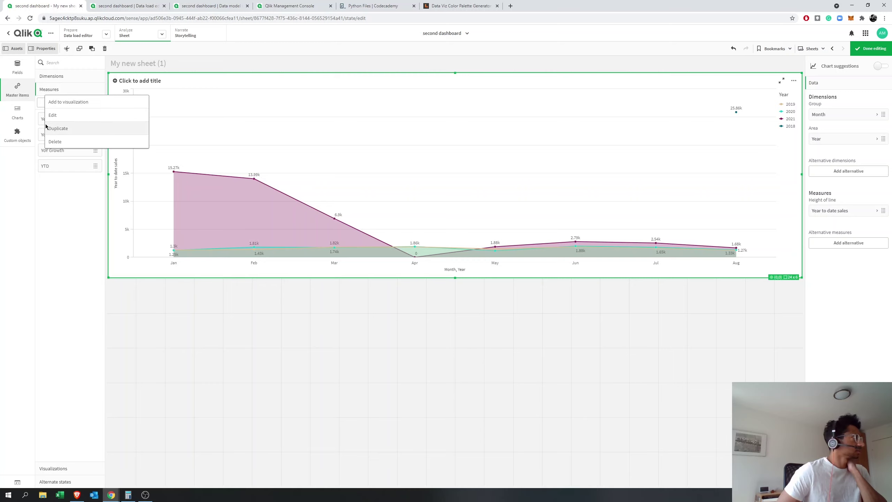
{"action": "left_click", "coordinate": [49, 129]}
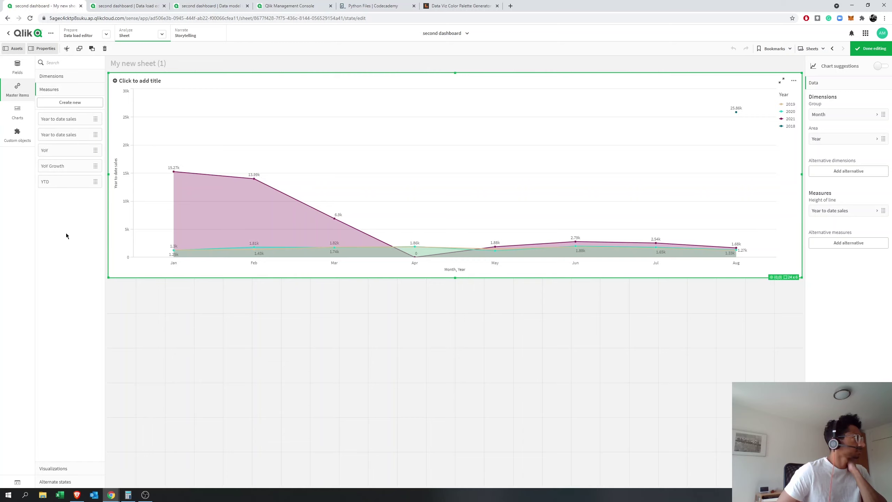
Open the duplicated Year to date sales measure's expression for editing and add a comma after IsInYTD = {1} in the set modifier.
{"action": "left_click", "coordinate": [74, 135]}
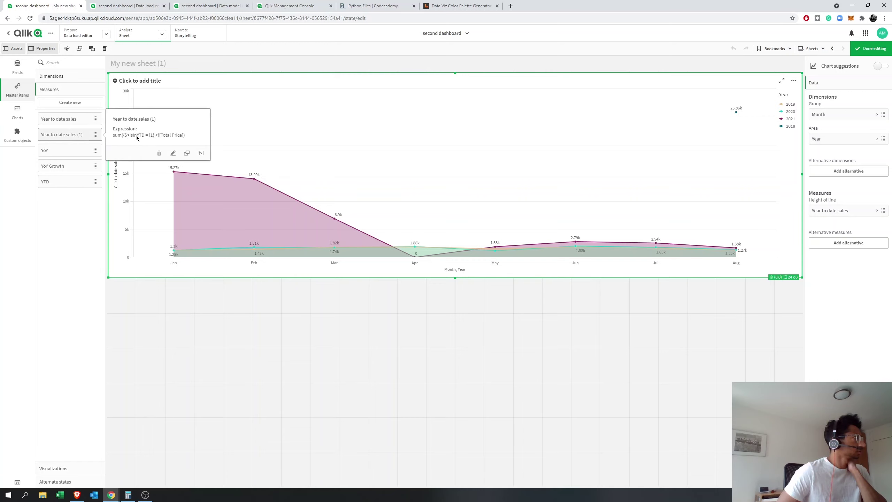
{"action": "left_click", "coordinate": [173, 154]}
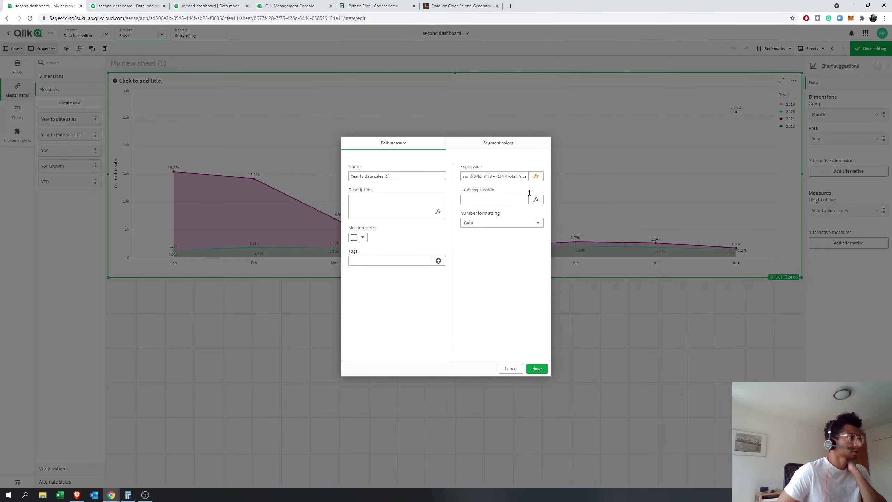
{"action": "left_click", "coordinate": [536, 176]}
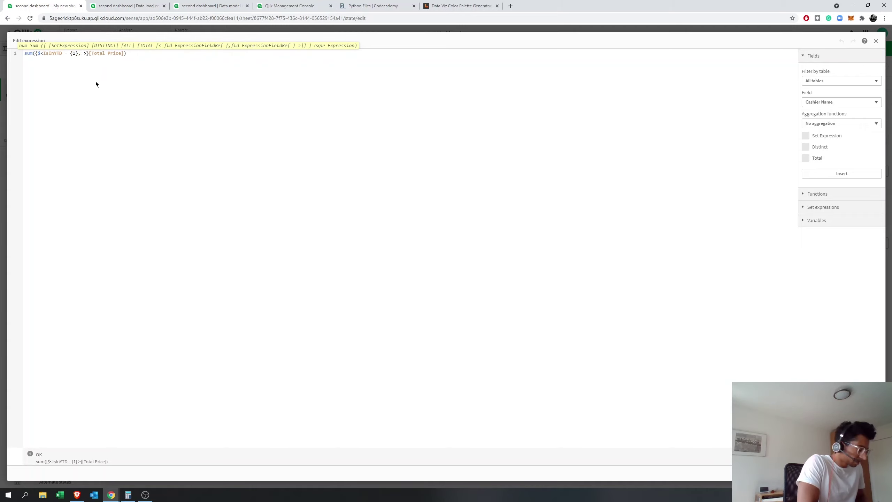
{"action": "type", "text": ","}
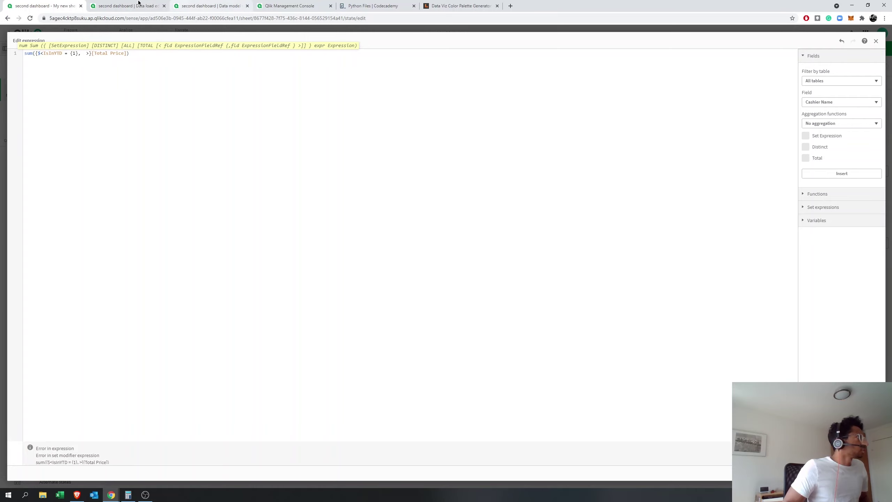
Check the name of the year field in the Calendar section of the load script, and return to the measure's expression.
{"action": "left_click", "coordinate": [101, 5]}
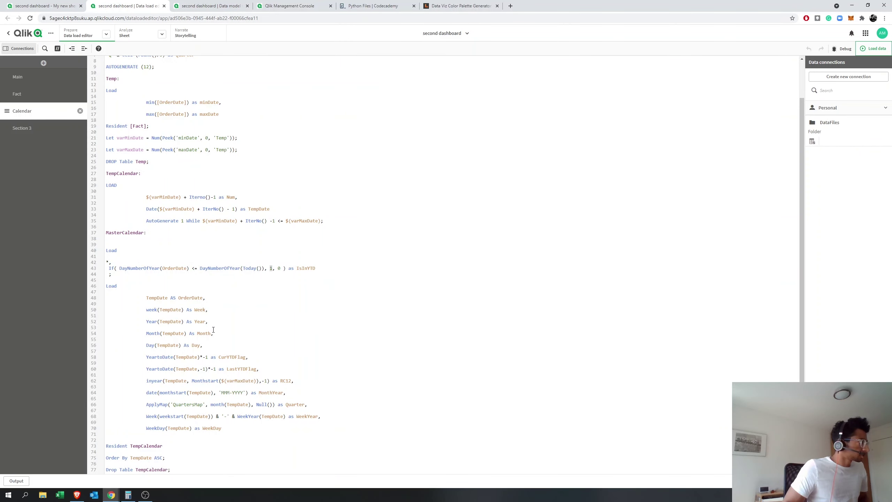
{"action": "left_click", "coordinate": [195, 322]}
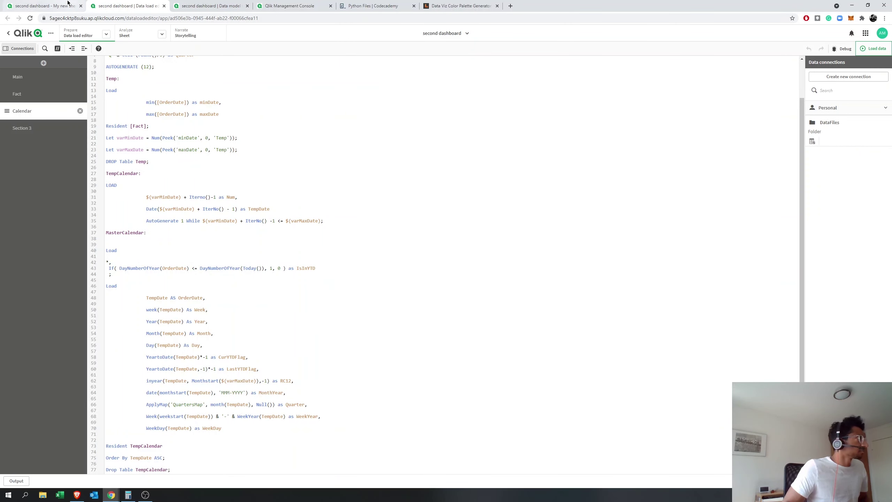
{"action": "left_click", "coordinate": [44, 5]}
Add the condition Year = {$(=max(Year))} to the set modifier after IsInYTD = {1} and apply the expression.
{"action": "type", "text": "Yea"}
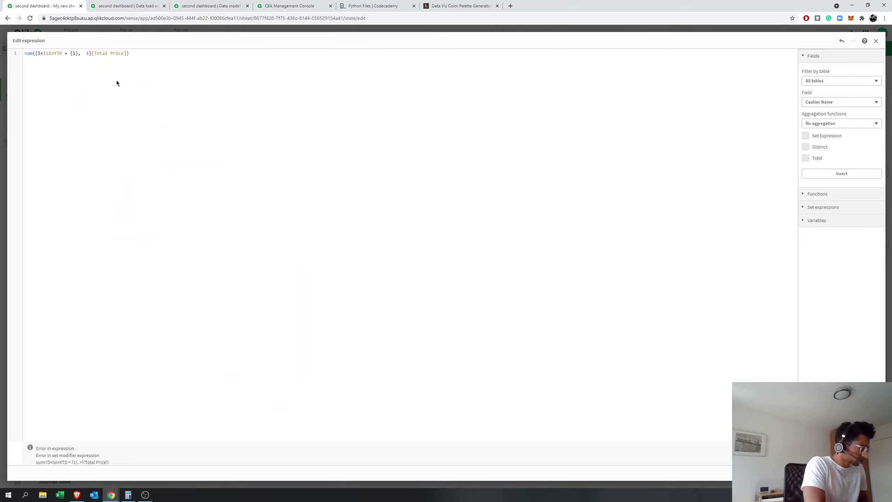
{"action": "type", "text": "r "}
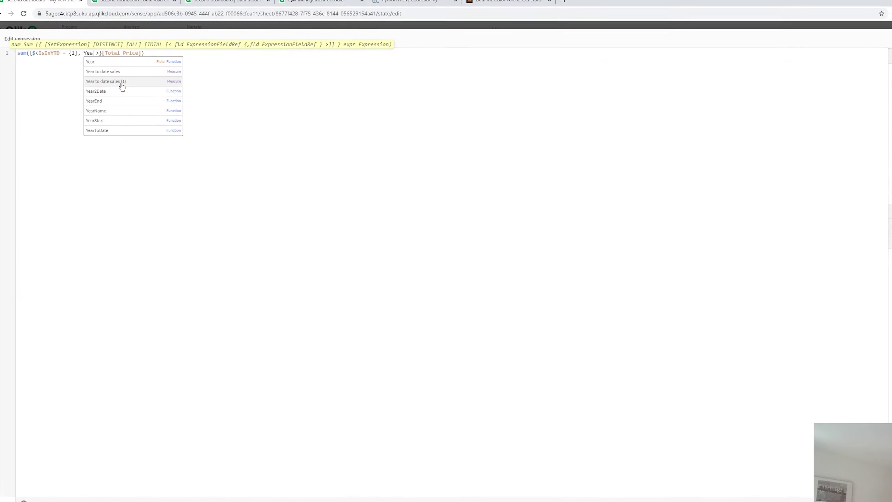
{"action": "type", "text": "= "}
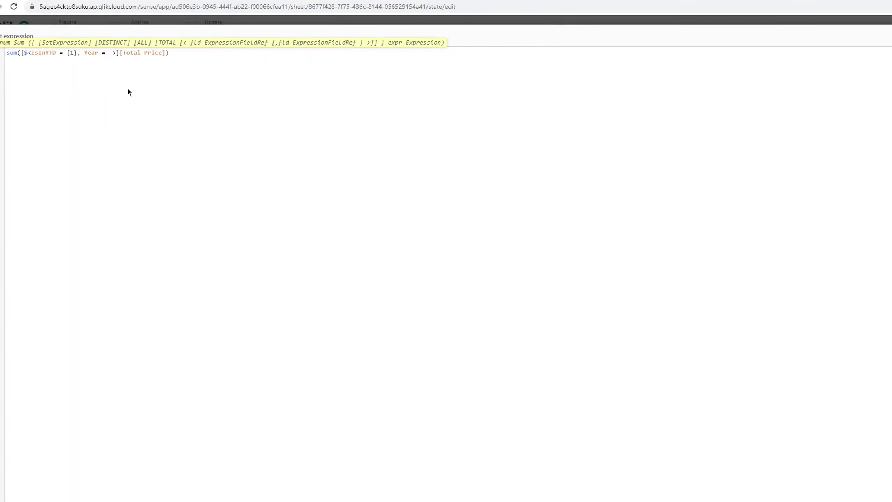
{"action": "type", "text": "{}"}
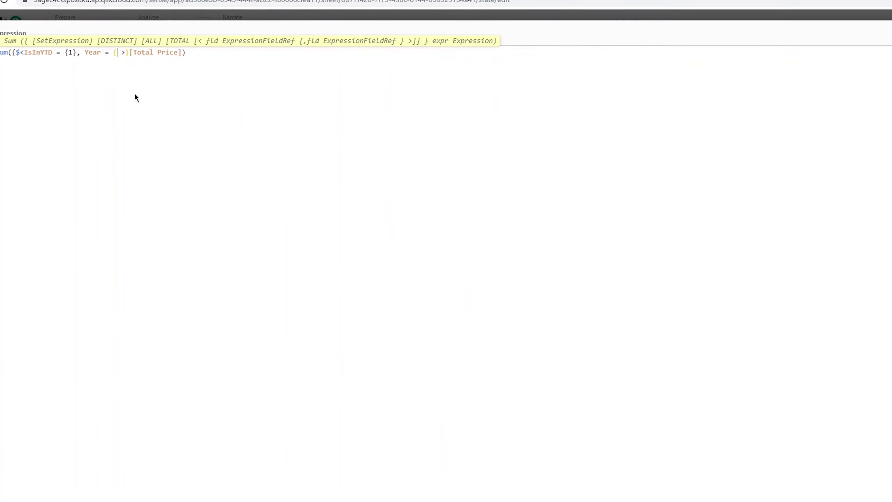
{"action": "key", "text": "Left"}
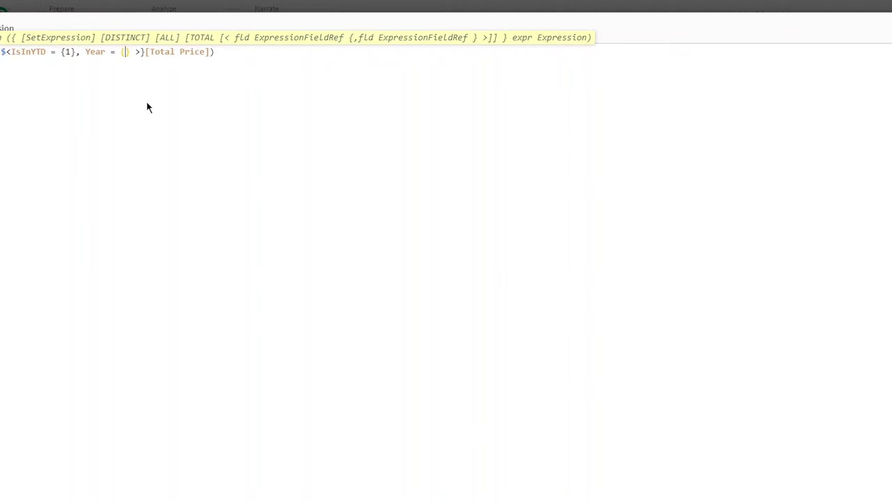
{"action": "type", "text": "$"}
{"action": "type", "text": "(=ma"}
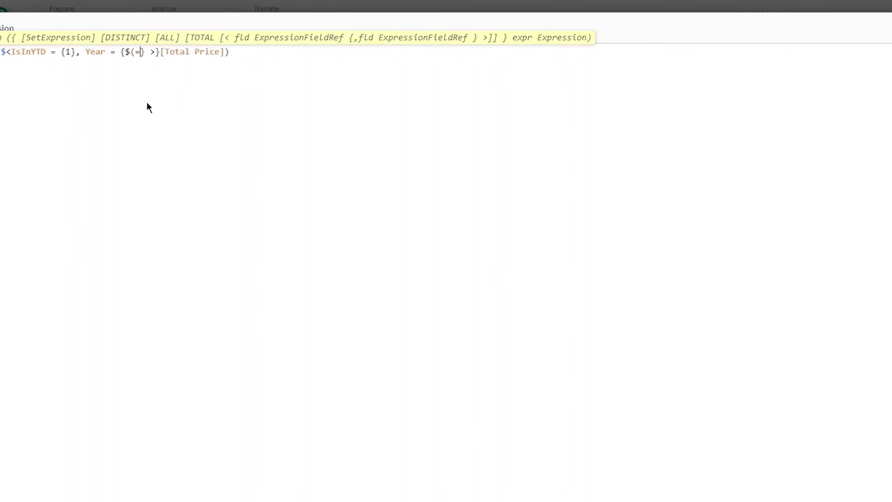
{"action": "type", "text": "x"}
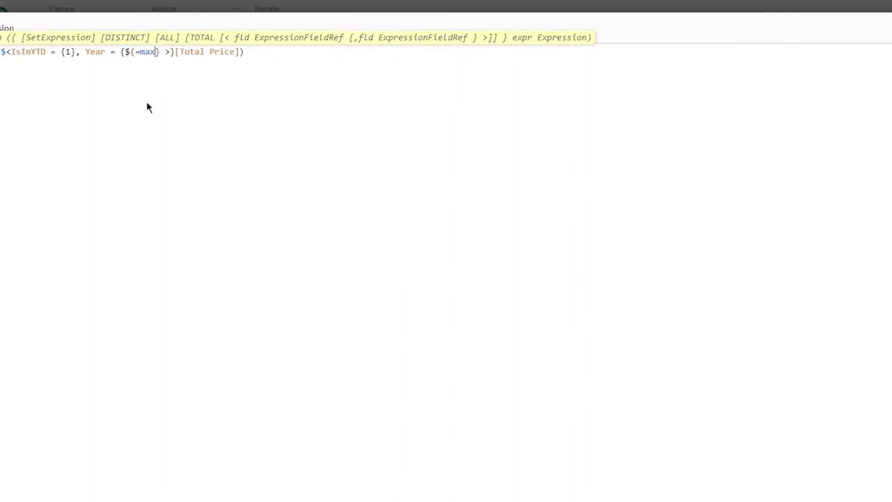
{"action": "type", "text": "(yea"}
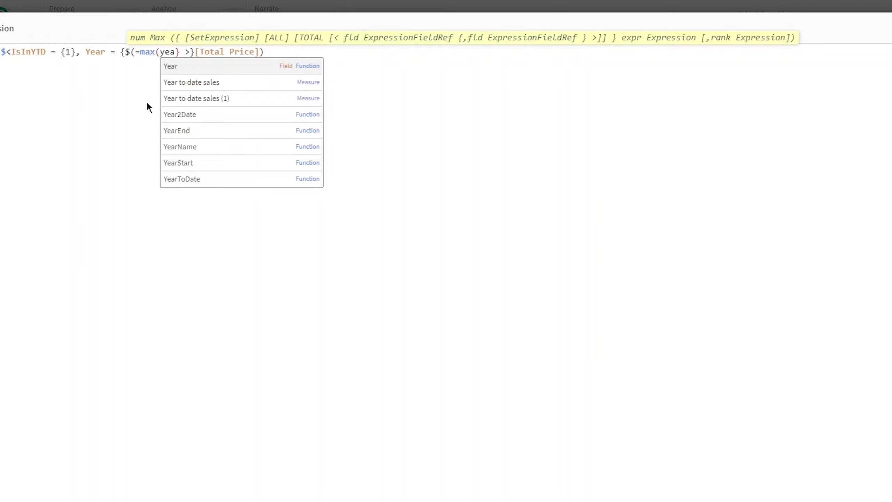
{"action": "key", "text": "Return"}
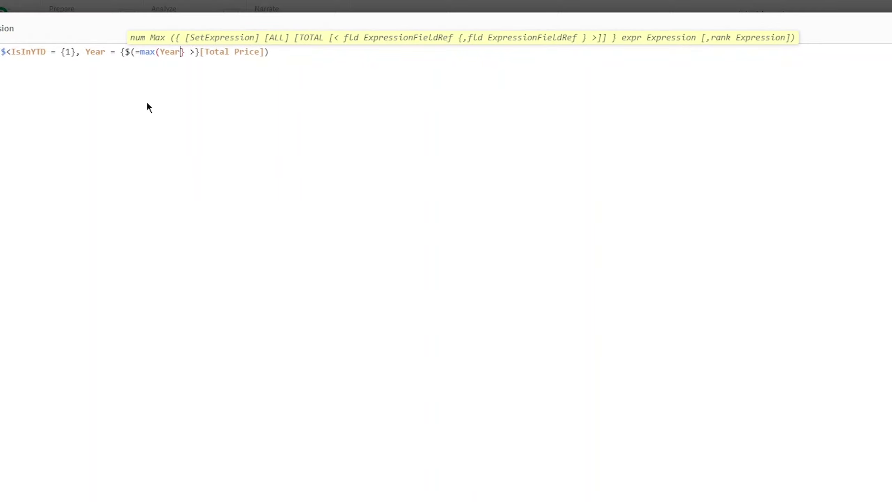
{"action": "type", "text": "))"}
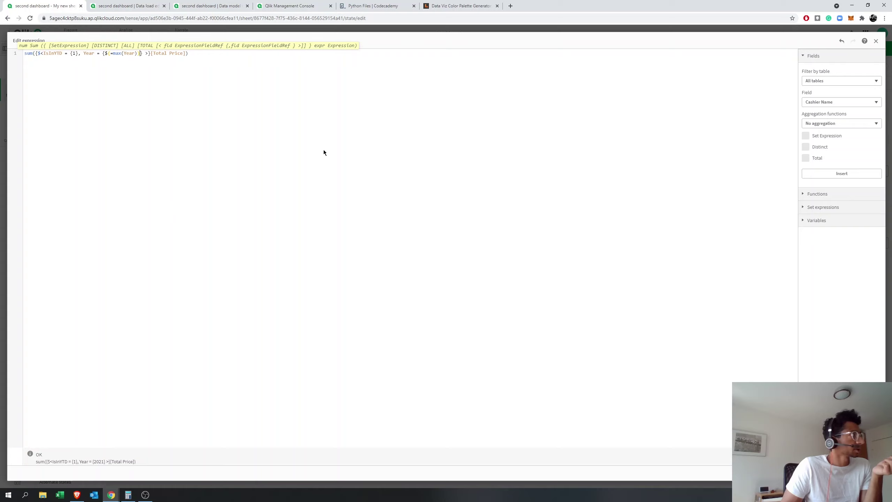
{"action": "left_click", "coordinate": [864, 473]}
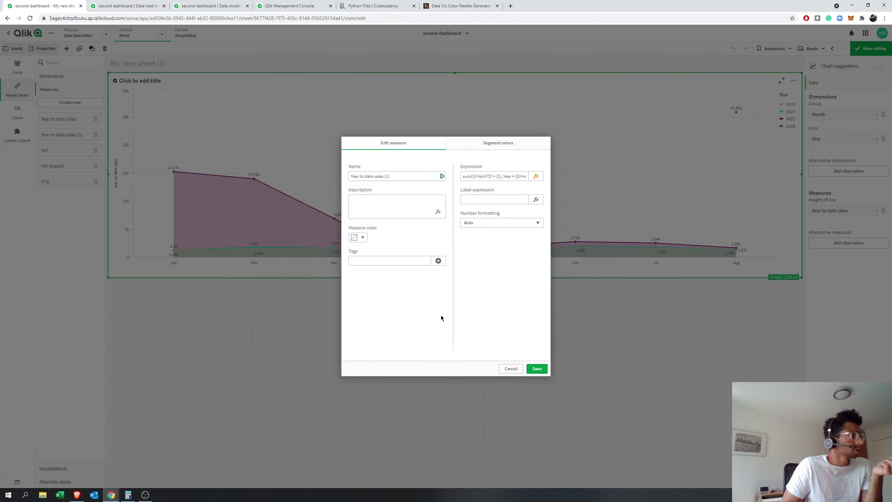
Rename the duplicated measure as "Year to date sales CY" and save it.
{"action": "left_click", "coordinate": [398, 176]}
{"action": "key", "text": "BackSpace"}
{"action": "key", "text": "BackSpace"}
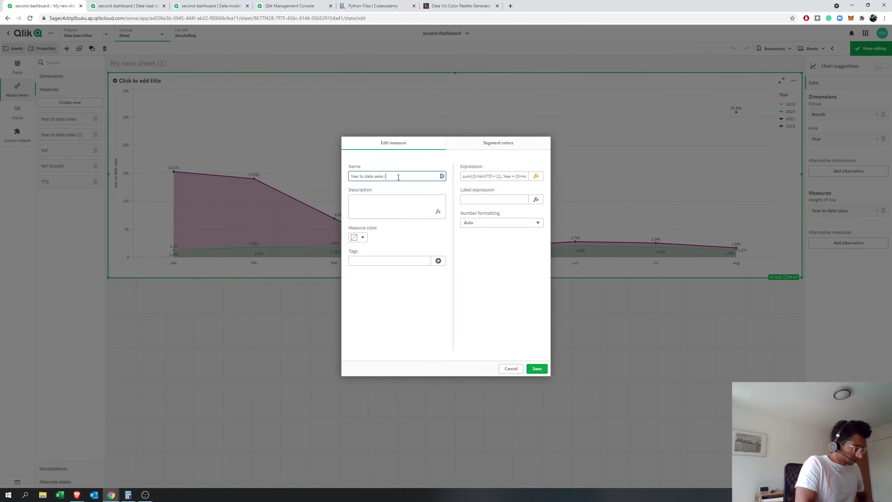
{"action": "key", "text": "BackSpace"}
{"action": "type", "text": "CY"}
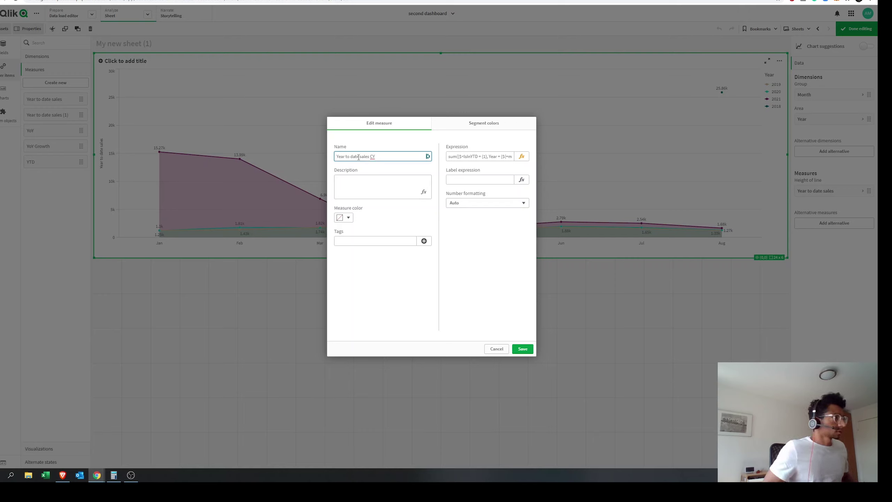
{"action": "left_click", "coordinate": [524, 349]}
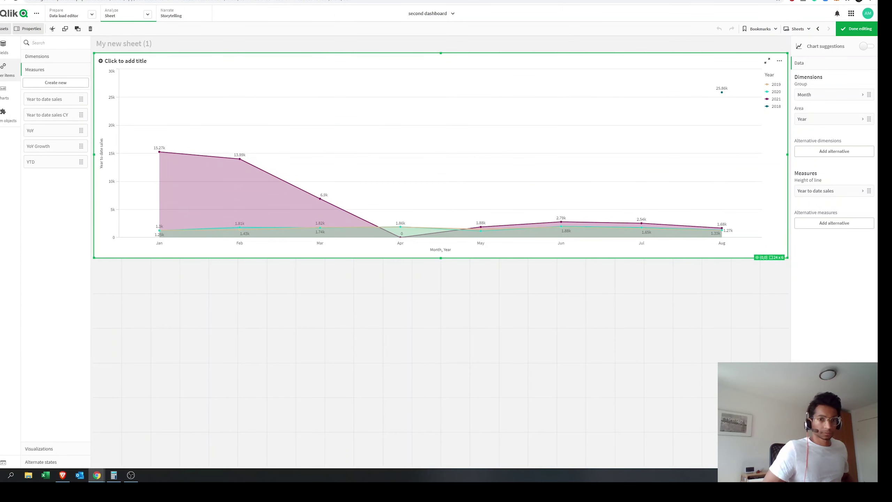
Duplicate the Year to date sales CY measure and change the copy's year condition to {$(=max(Year)-1)}.
{"action": "right_click", "coordinate": [62, 118]}
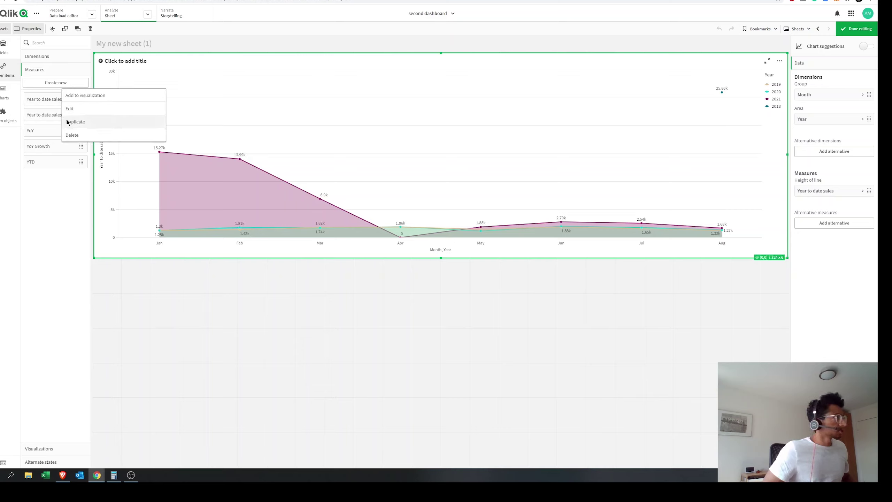
{"action": "left_click", "coordinate": [71, 122]}
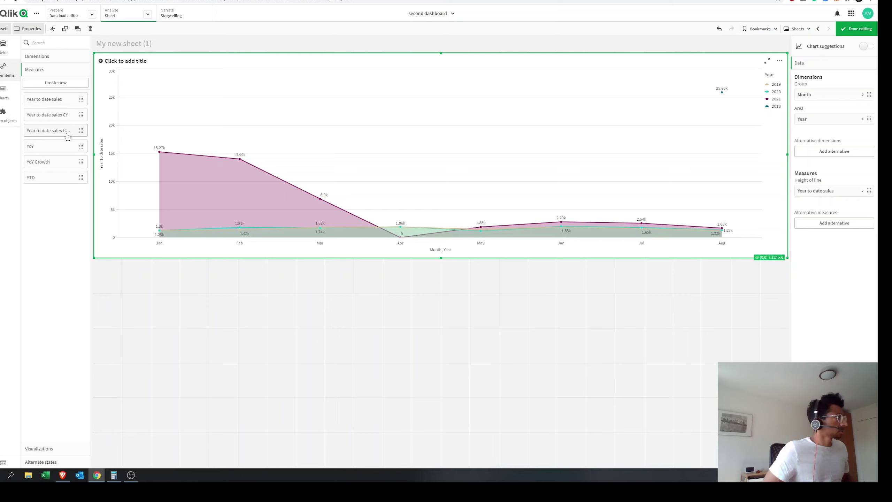
{"action": "left_click", "coordinate": [67, 134]}
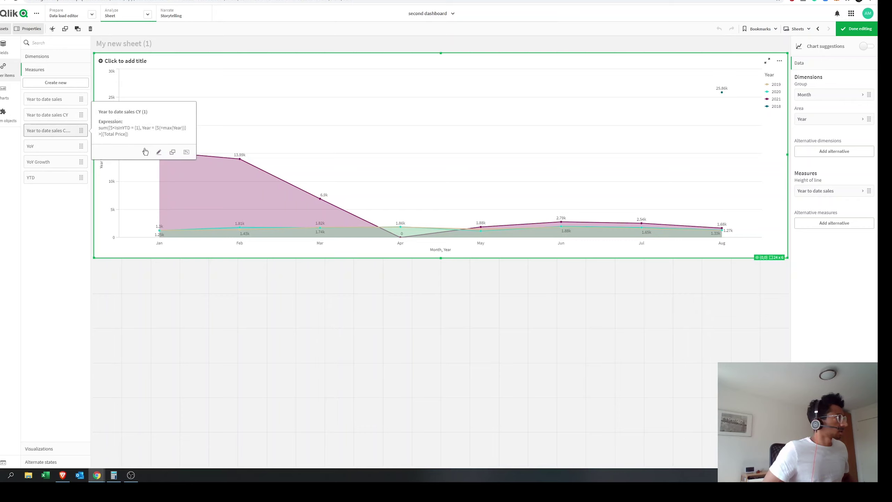
{"action": "left_click", "coordinate": [157, 154]}
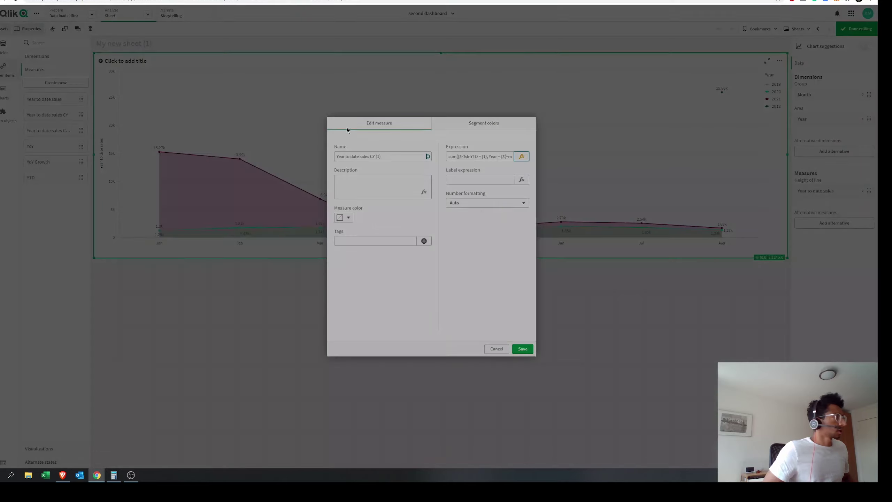
{"action": "left_click", "coordinate": [521, 156]}
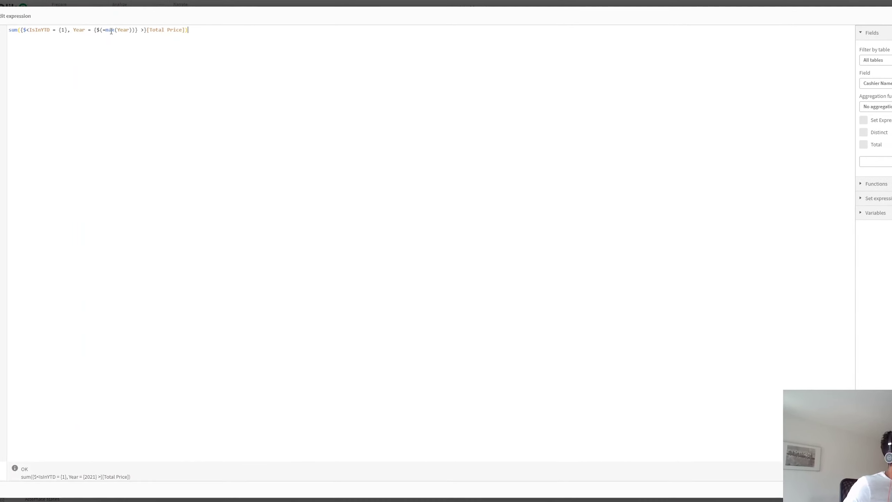
{"action": "left_click", "coordinate": [134, 30]}
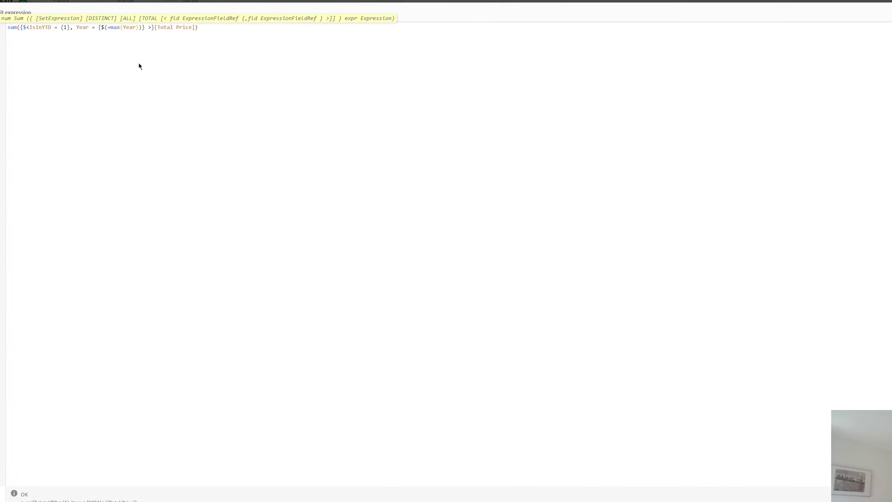
{"action": "type", "text": "-1"}
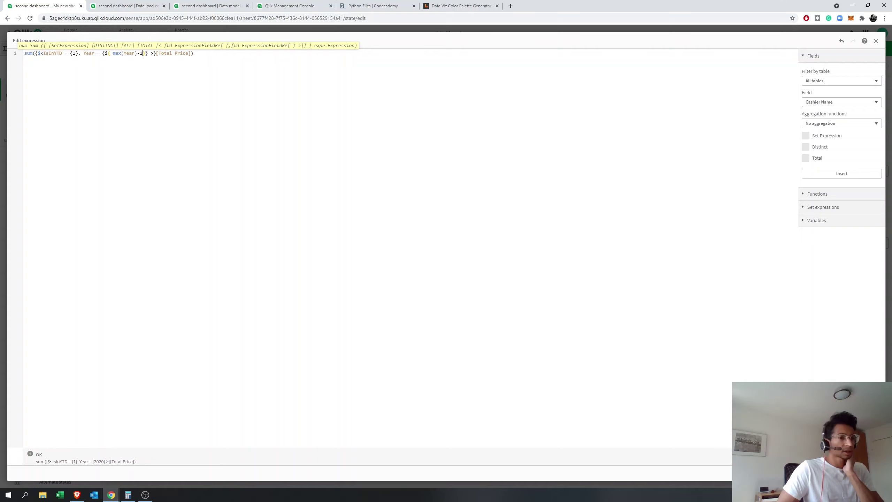
{"action": "key", "text": "Escape"}
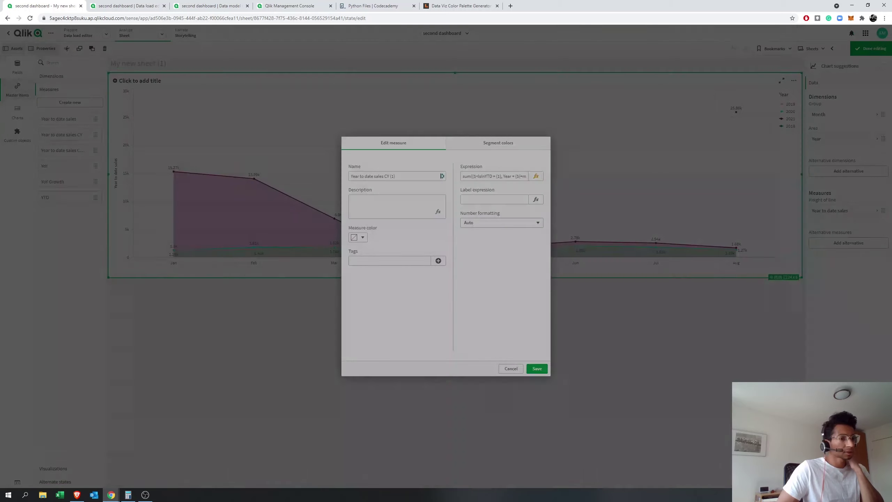
Rename the copied measure as "Year to date sales PY" and save it.
{"action": "left_click", "coordinate": [408, 176]}
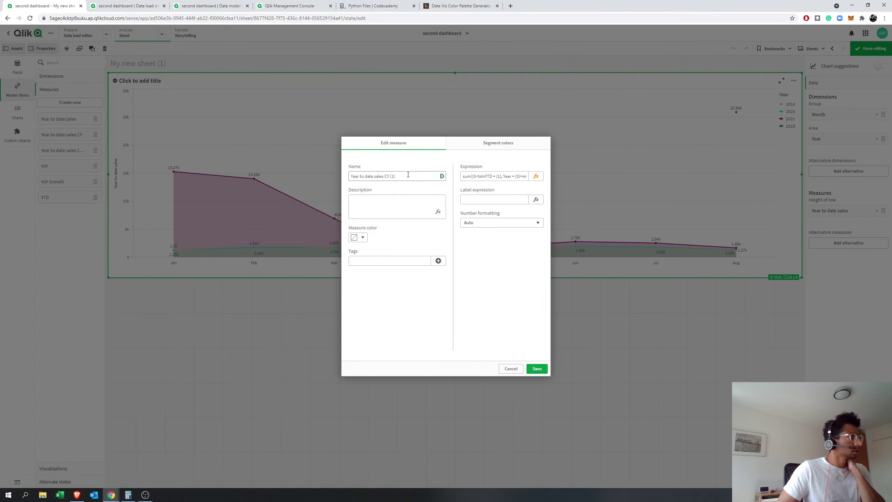
{"action": "key", "text": "BackSpace"}
{"action": "key", "text": "BackSpace"}
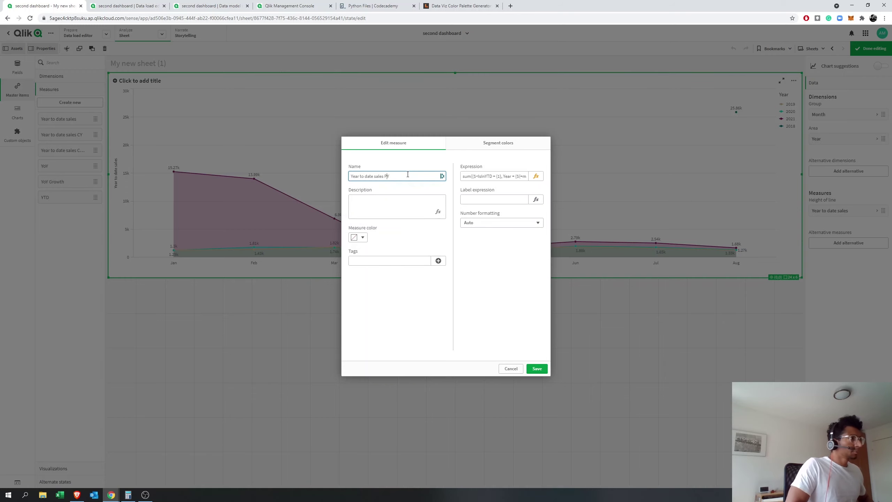
{"action": "left_click", "coordinate": [540, 369]}
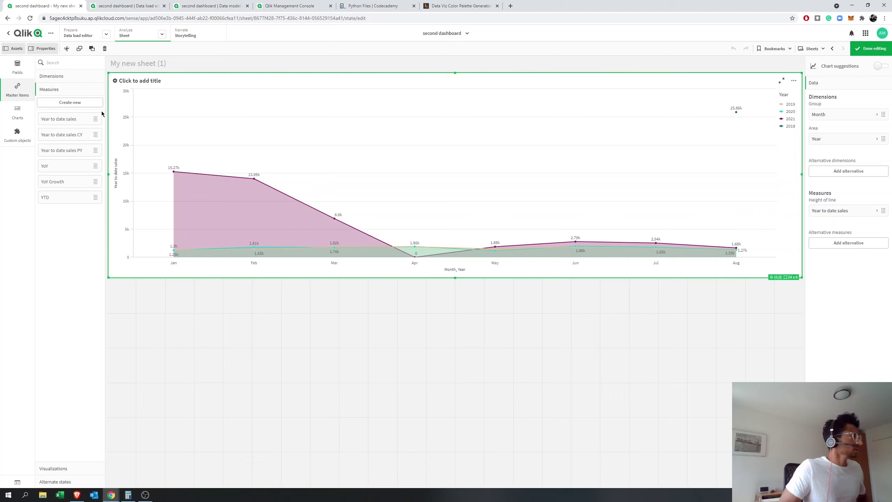
Add a line chart in the empty area below the area chart, with Month as its dimension.
{"action": "left_click", "coordinate": [17, 113]}
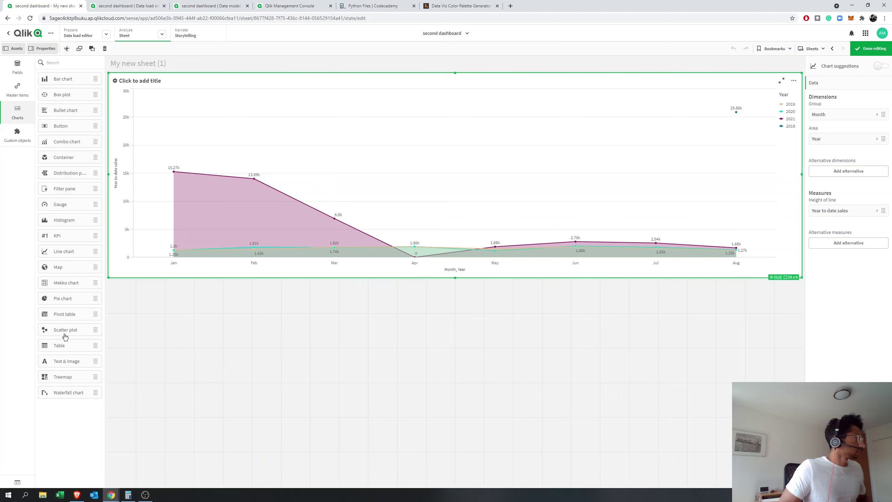
{"action": "left_click_drag", "start_coordinate": [65, 251], "coordinate": [234, 369]}
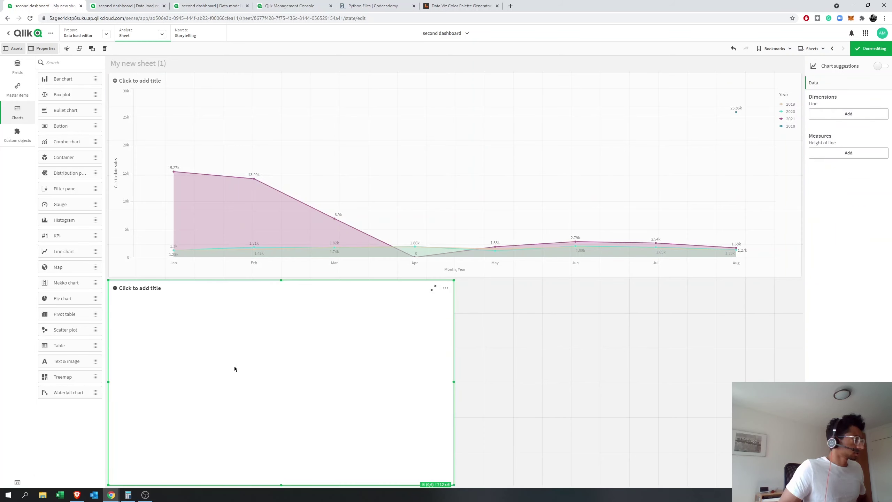
{"action": "left_click", "coordinate": [254, 386]}
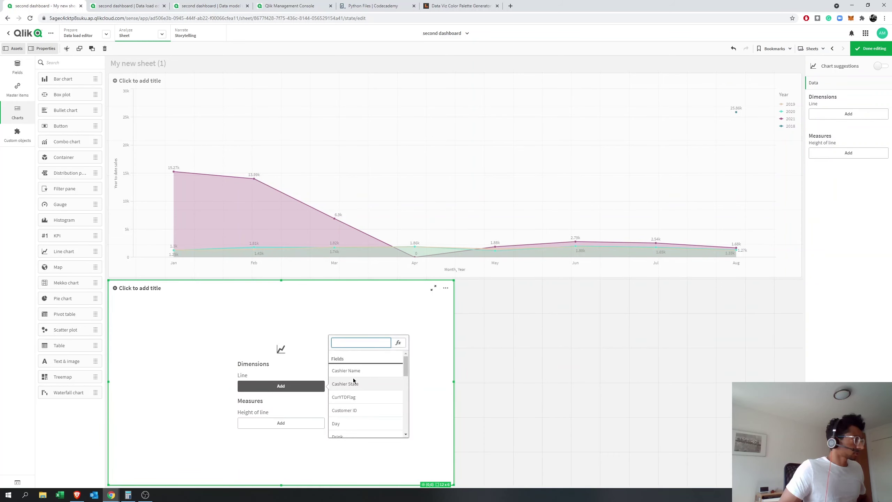
{"action": "type", "text": "Month"}
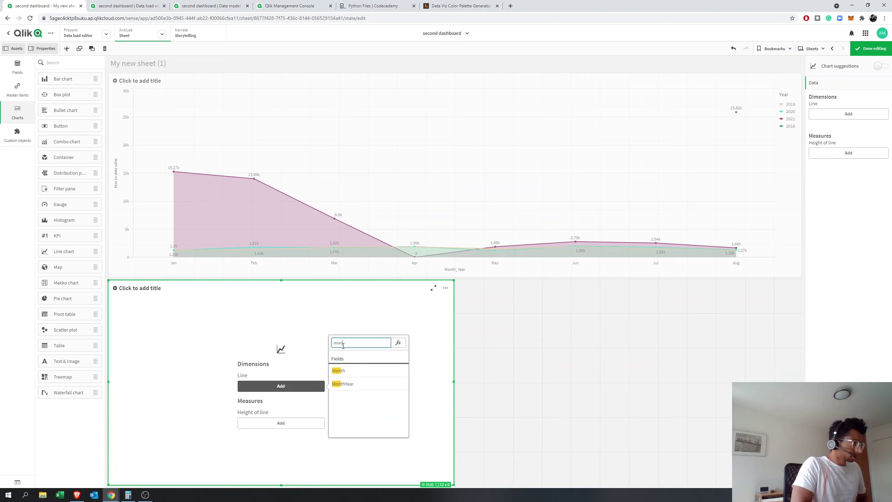
{"action": "key", "text": "Return"}
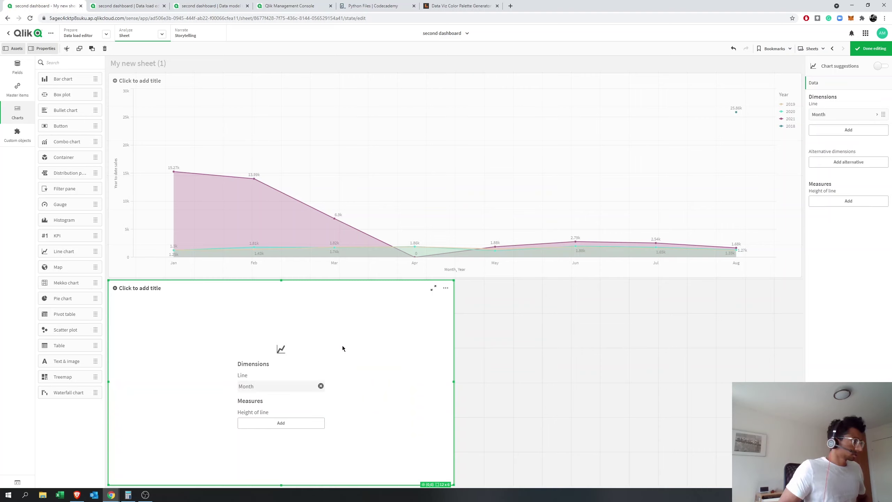
Add the Year to date sales CY and Year to date sales PY measures to the new line chart.
{"action": "left_click", "coordinate": [295, 423]}
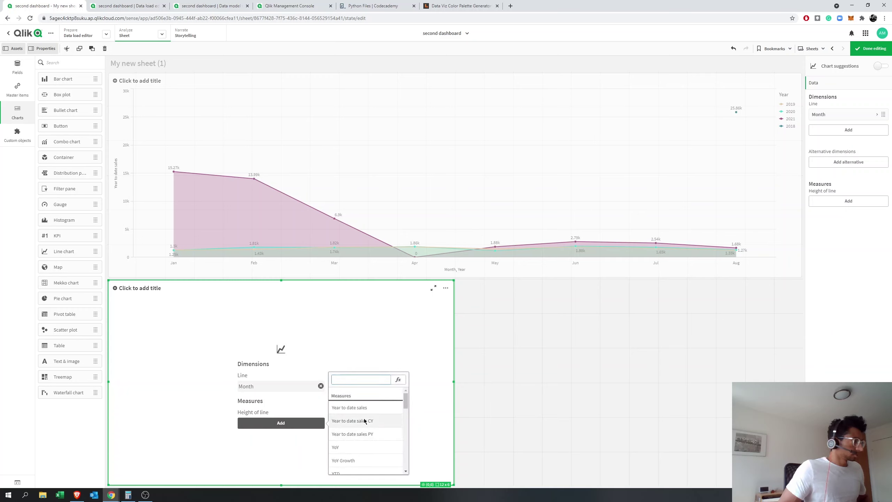
{"action": "left_click", "coordinate": [291, 425]}
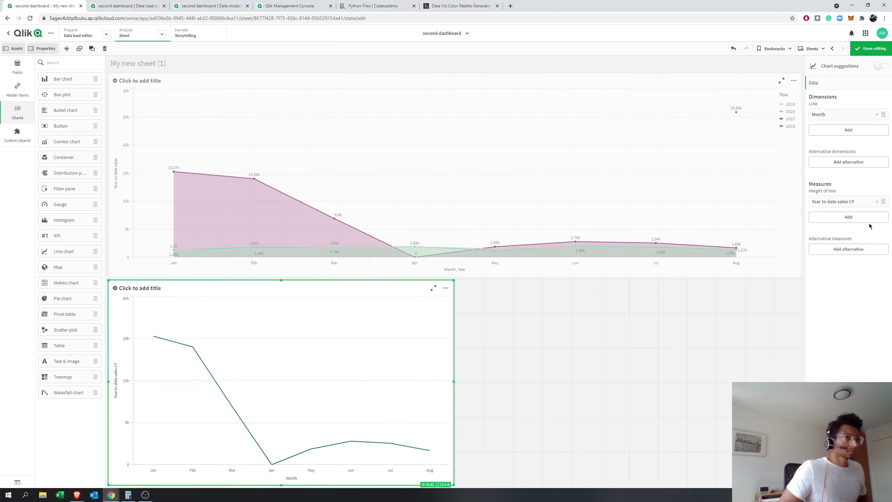
{"action": "left_click", "coordinate": [861, 218]}
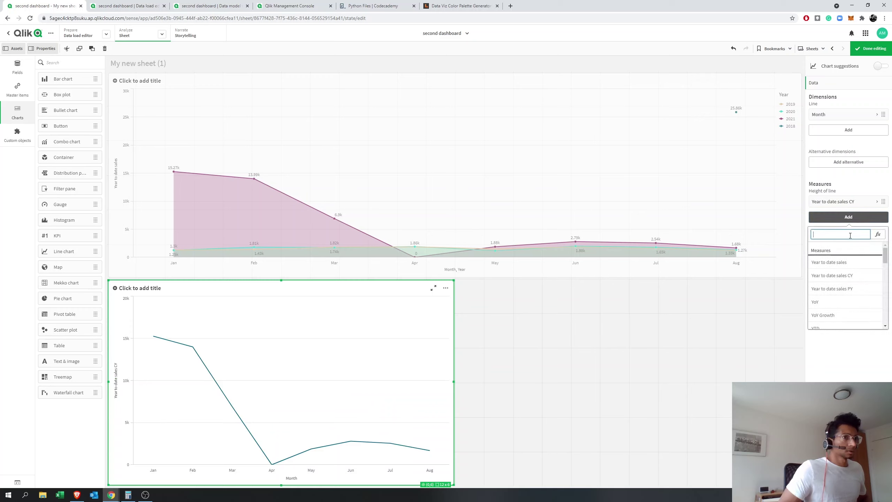
{"action": "left_click", "coordinate": [845, 288]}
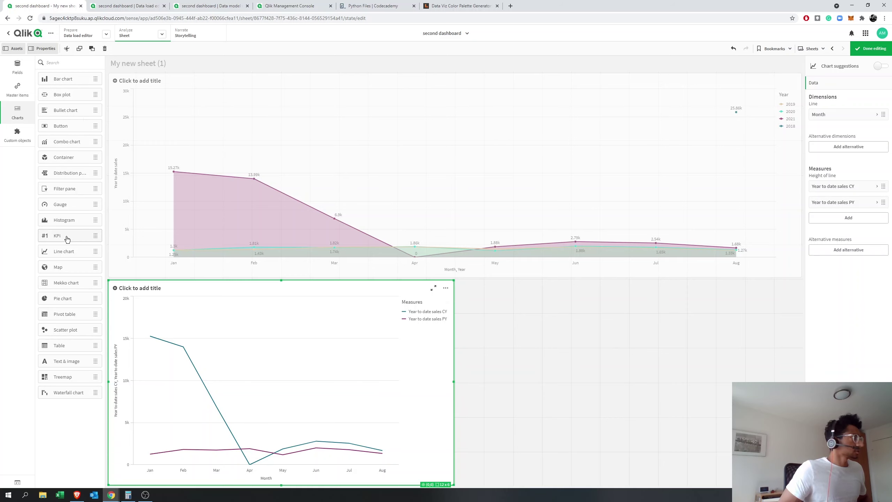
Place a small KPI object beside the line chart and paste a copy of it into the free space next to it.
{"action": "left_click_drag", "start_coordinate": [294, 311], "coordinate": [528, 323]}
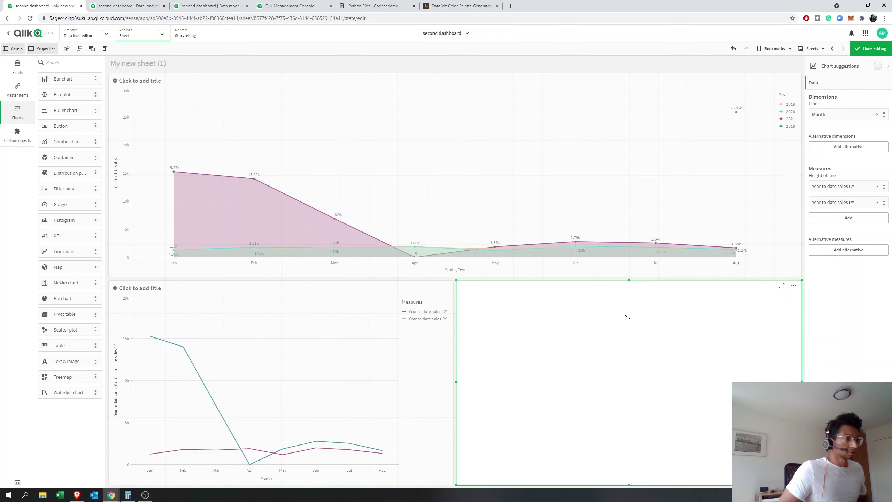
{"action": "right_click", "coordinate": [569, 308]}
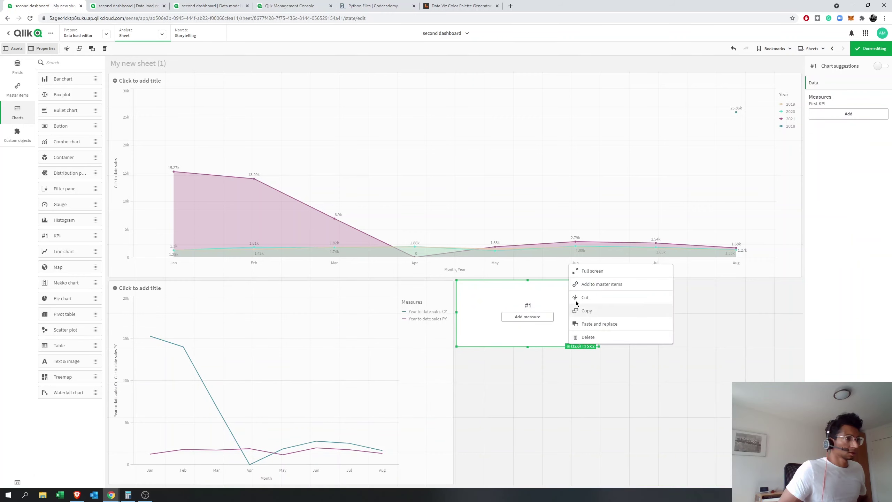
{"action": "left_click", "coordinate": [585, 312]}
{"action": "right_click", "coordinate": [633, 301]}
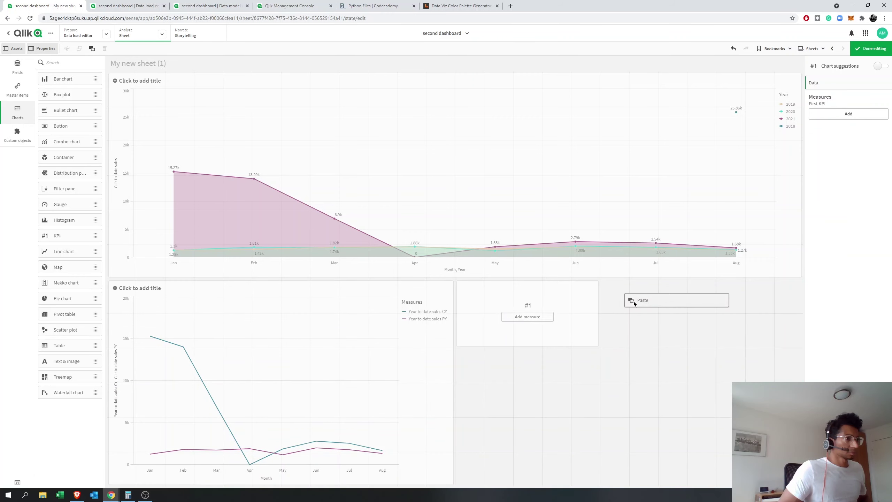
{"action": "left_click", "coordinate": [682, 381]}
{"action": "key", "text": "ctrl+v"}
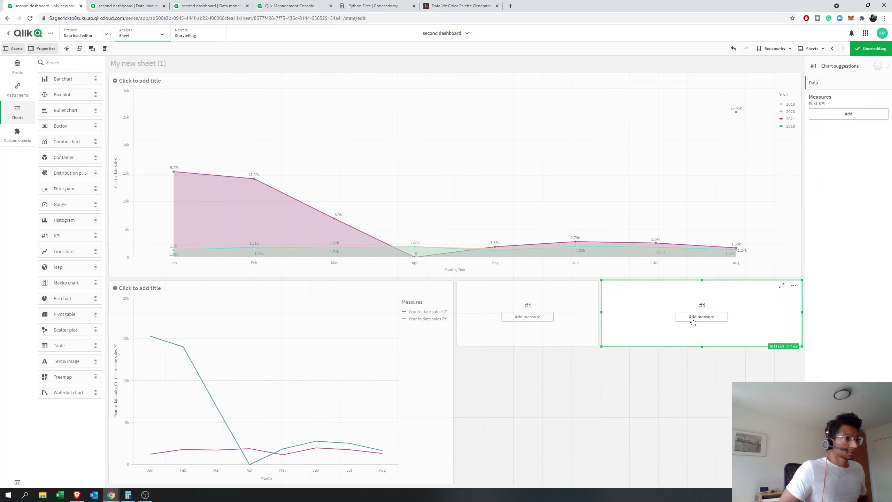
Assign Year to date sales CY to the first KPI and Year to date sales PY to its copy, and finish editing the sheet.
{"action": "left_click", "coordinate": [534, 324]}
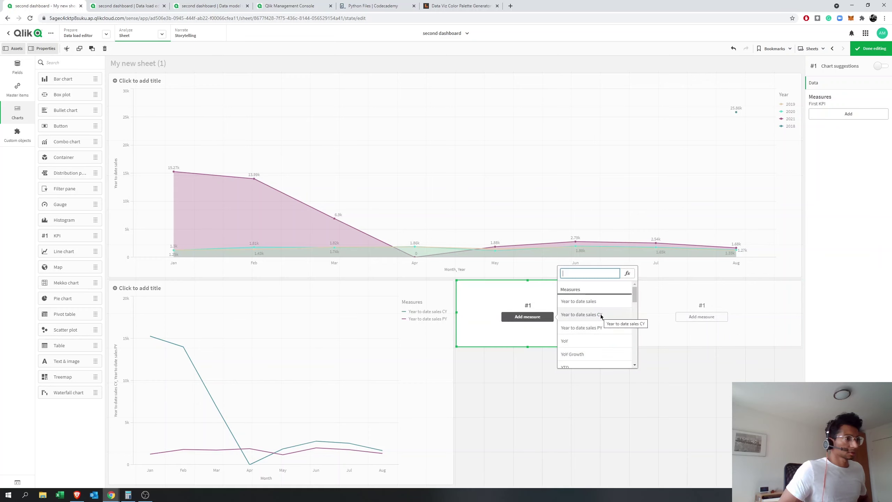
{"action": "key", "text": "Escape"}
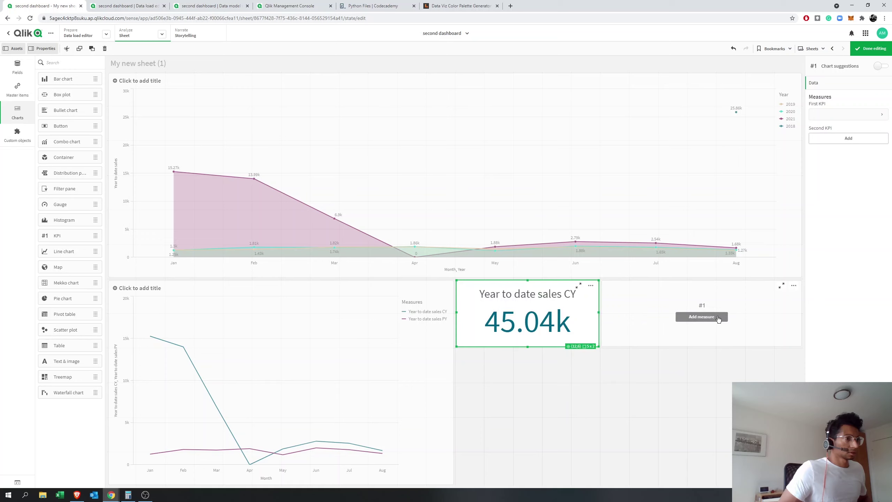
{"action": "left_click", "coordinate": [718, 318]}
{"action": "key", "text": "Escape"}
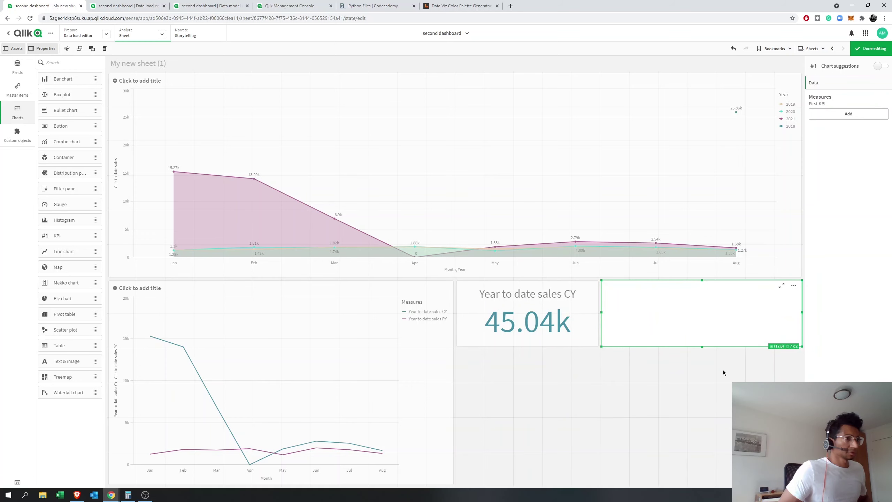
{"action": "left_click", "coordinate": [865, 49]}
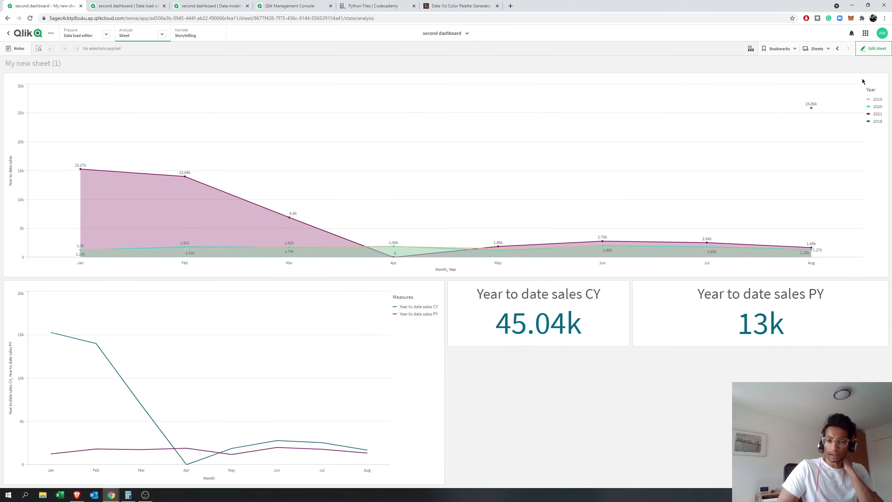